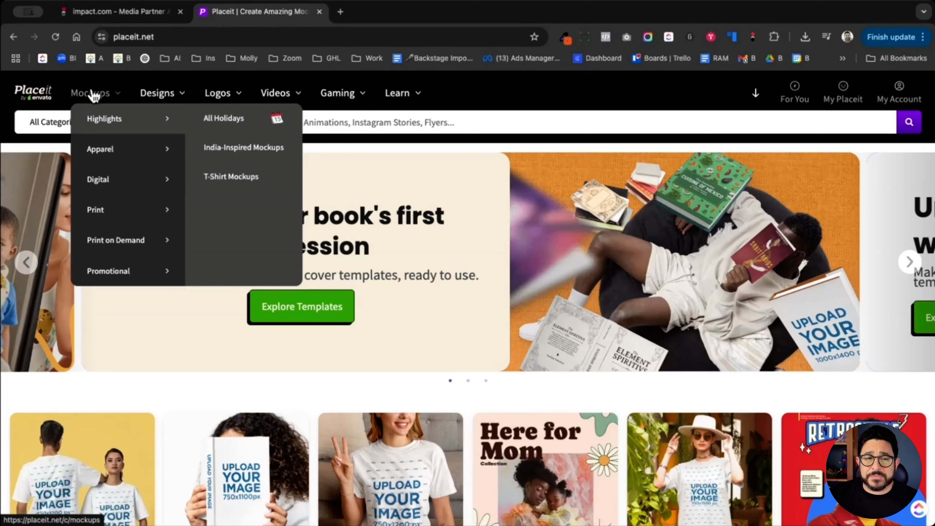
mouse_move(163, 97)
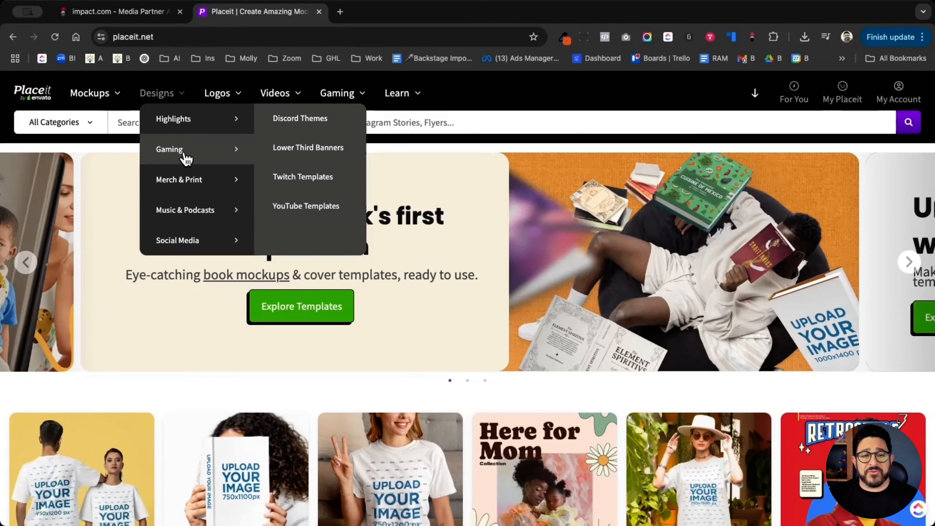
mouse_move(198, 184)
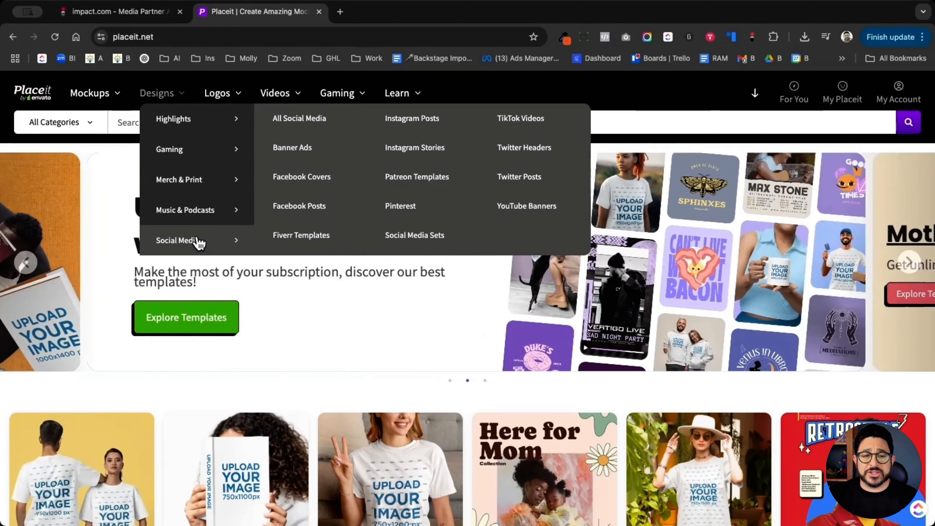
mouse_move(227, 100)
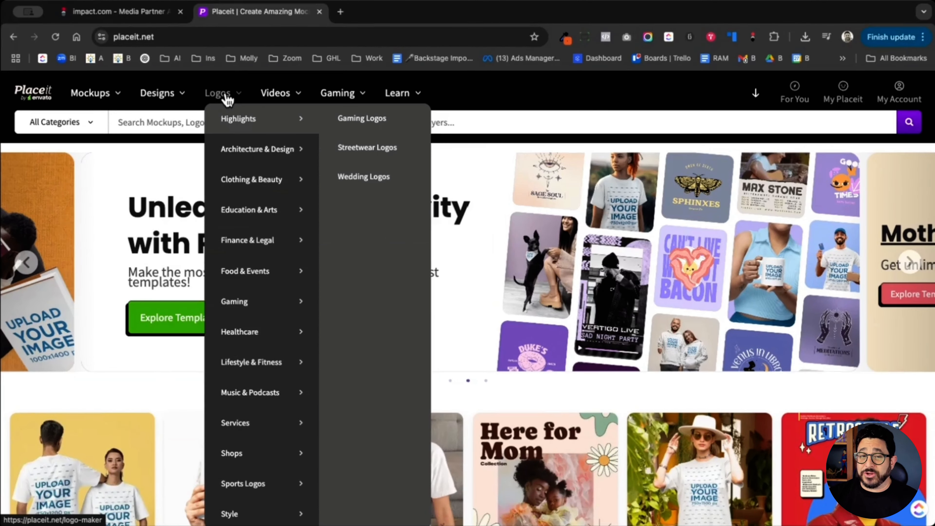
mouse_move(296, 93)
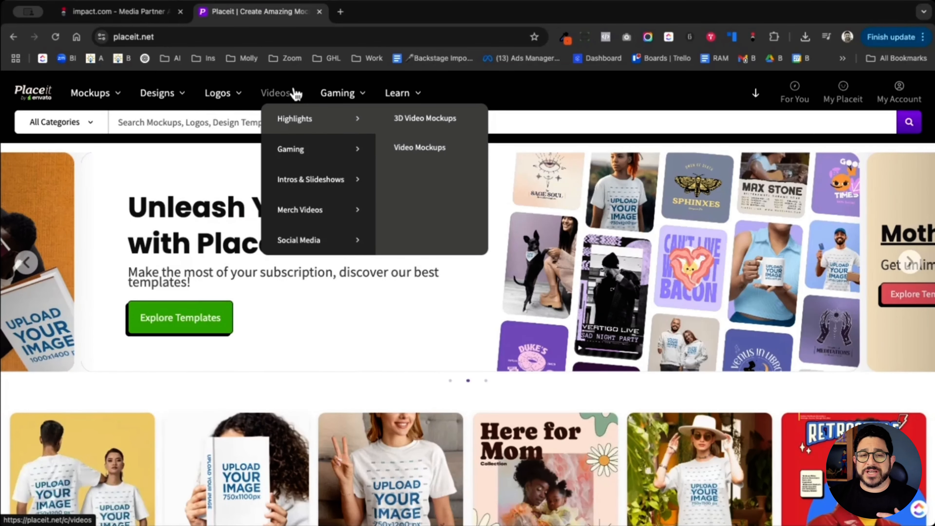
mouse_move(415, 100)
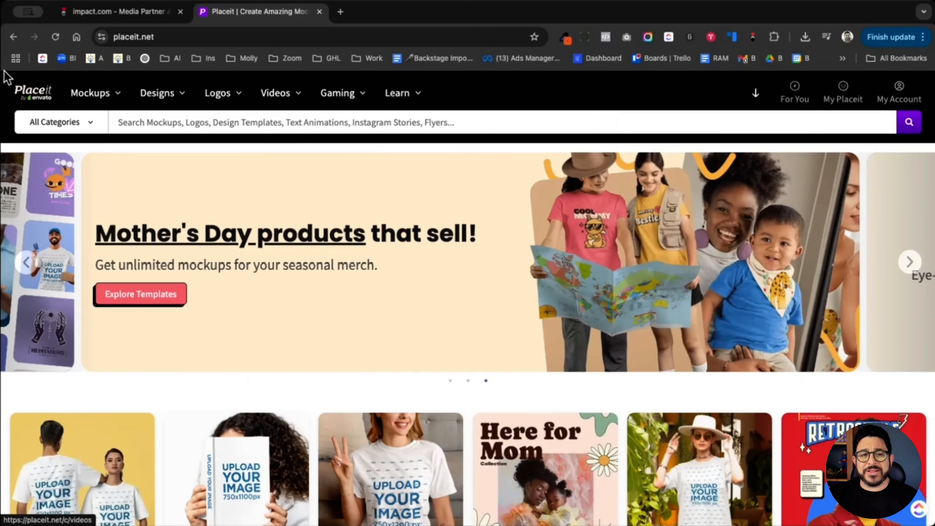
- Open the book mockups in the Print mockup category and browse the first page of templates
mouse_move(97, 104)
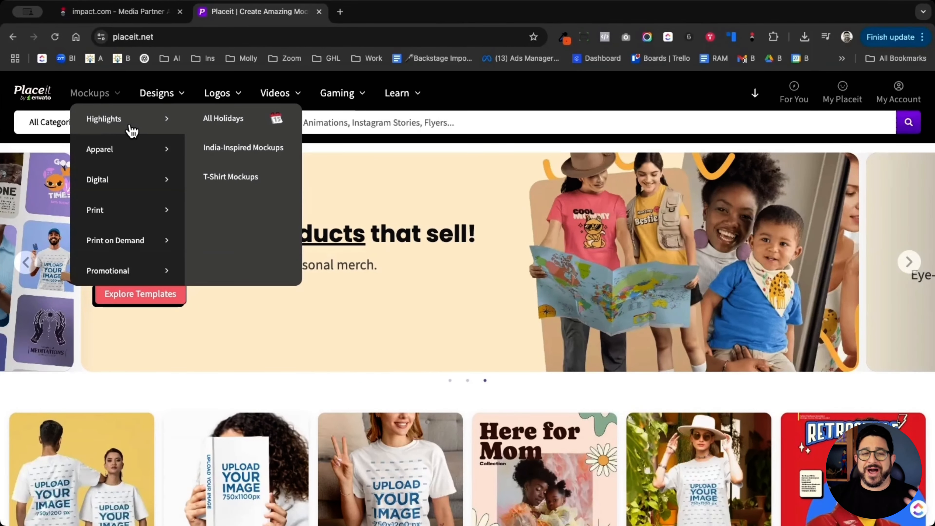
mouse_move(128, 161)
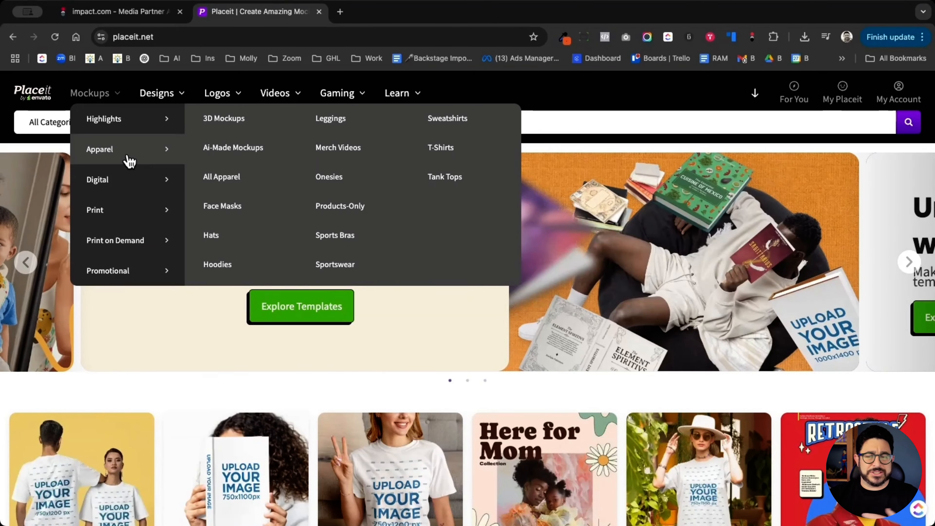
mouse_move(127, 184)
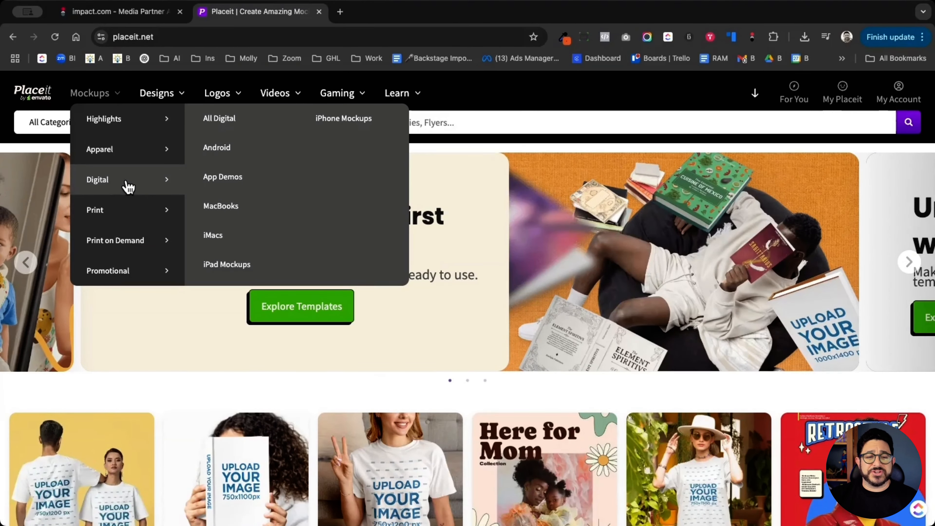
mouse_move(125, 217)
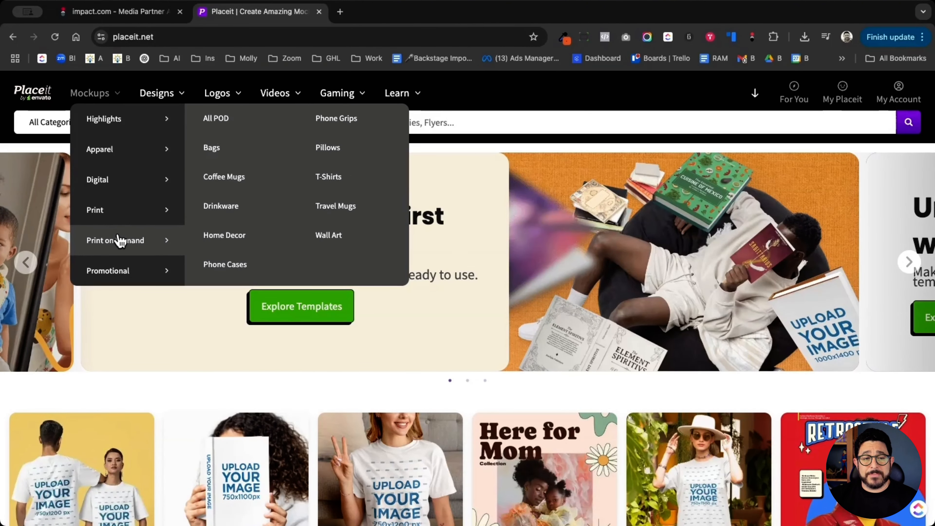
mouse_move(128, 272)
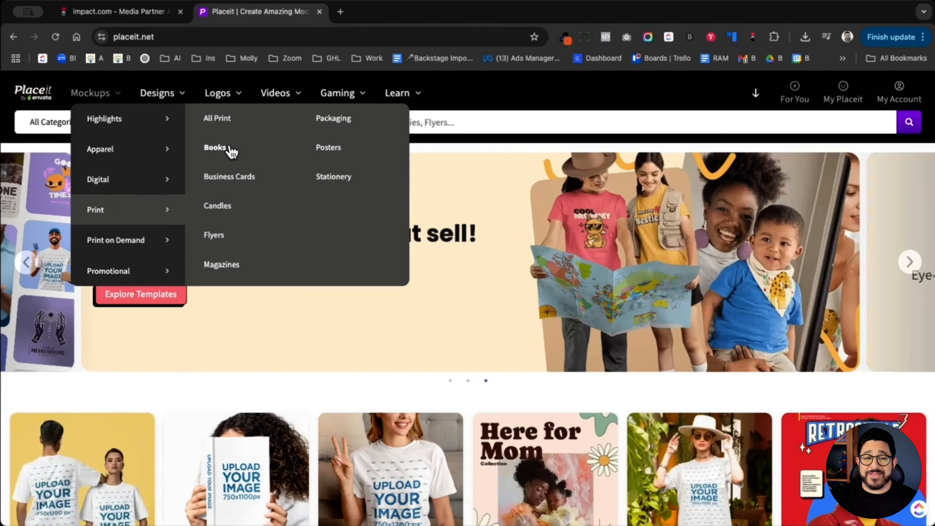
click(231, 149)
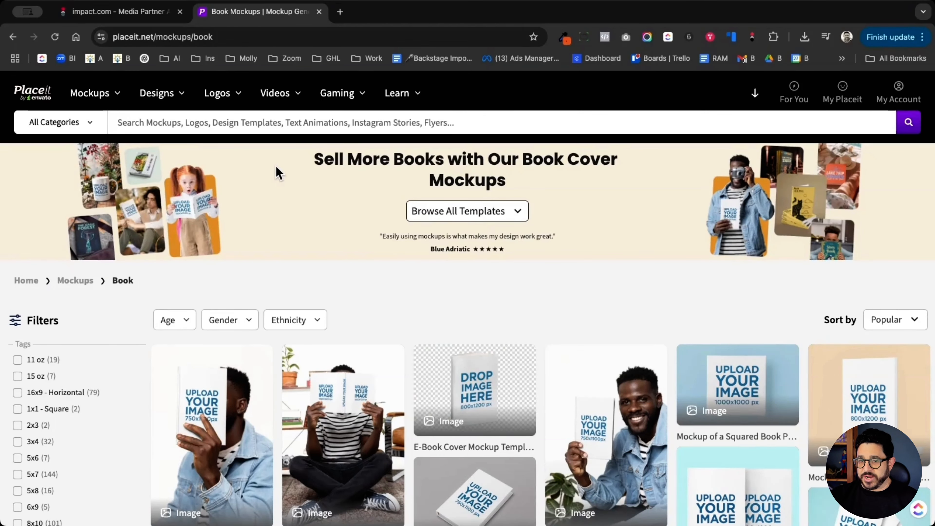
scroll(278, 173, down, 1)
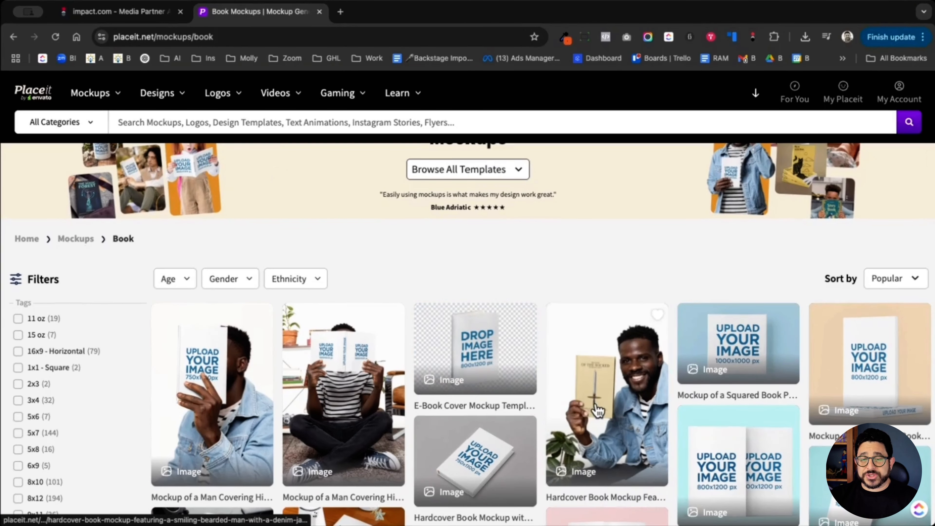
scroll(541, 411, down, 2)
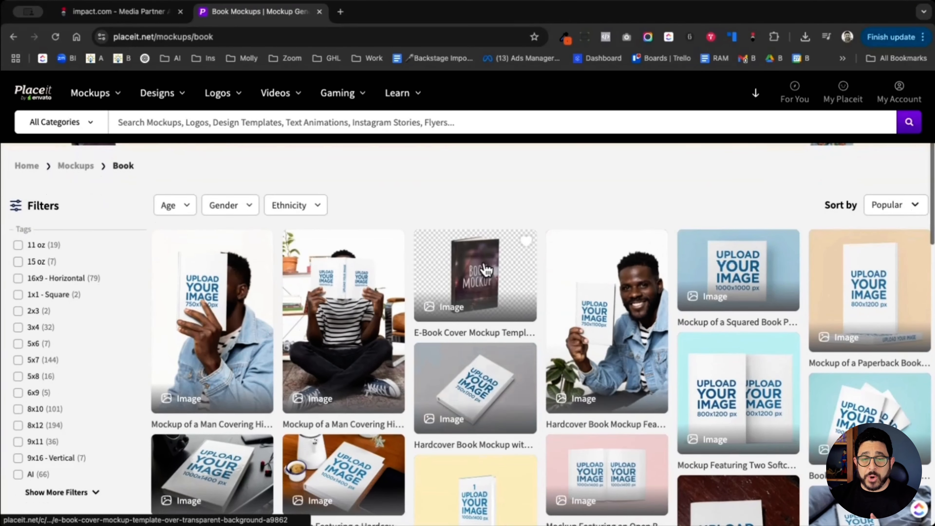
scroll(512, 274, down, 2)
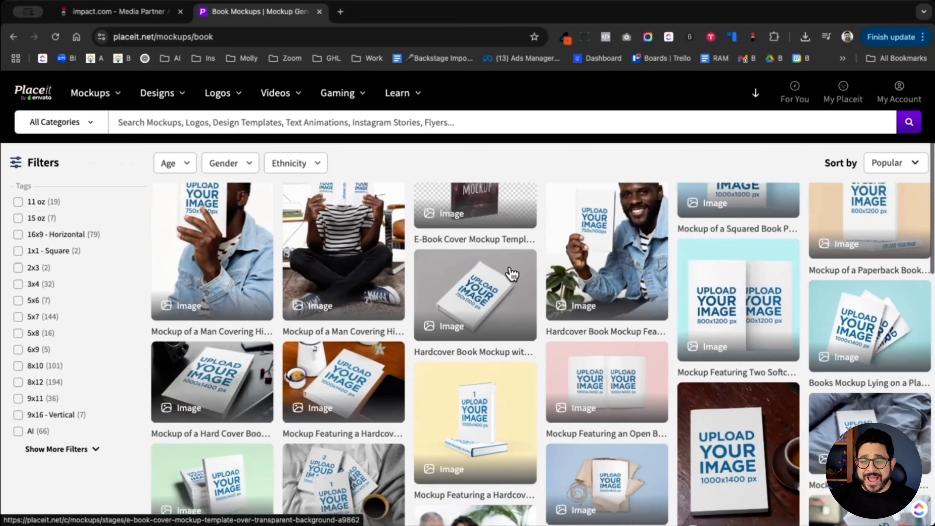
scroll(600, 353, down, 3)
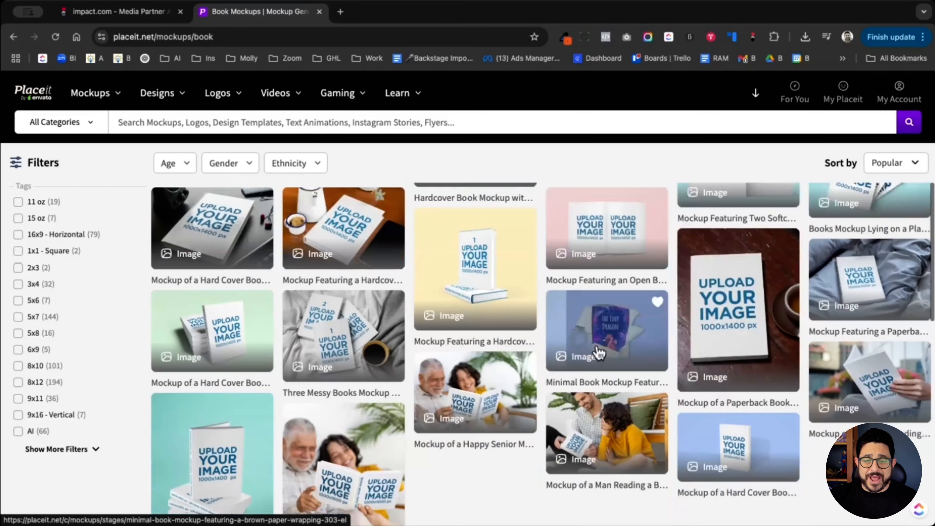
scroll(685, 353, down, 1)
scroll(780, 359, down, 5)
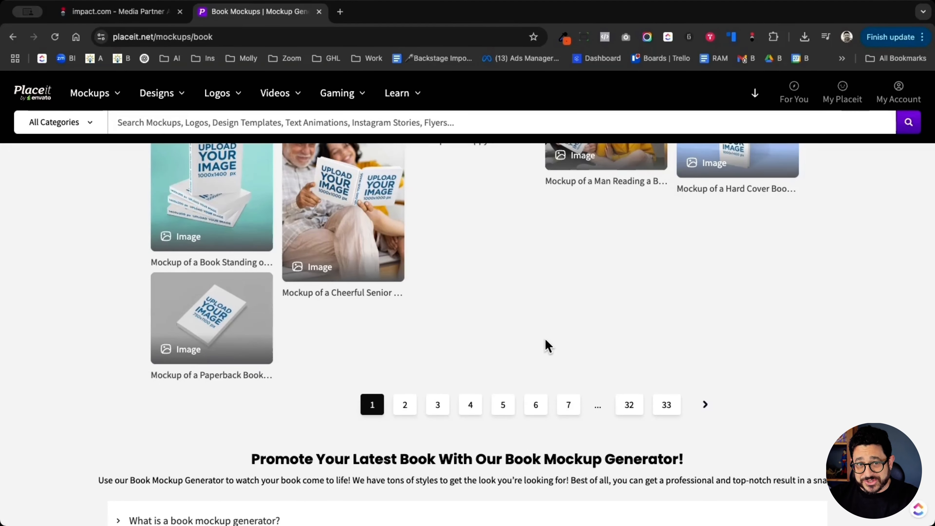
- Search all template categories for "Book Woman"
click(250, 123)
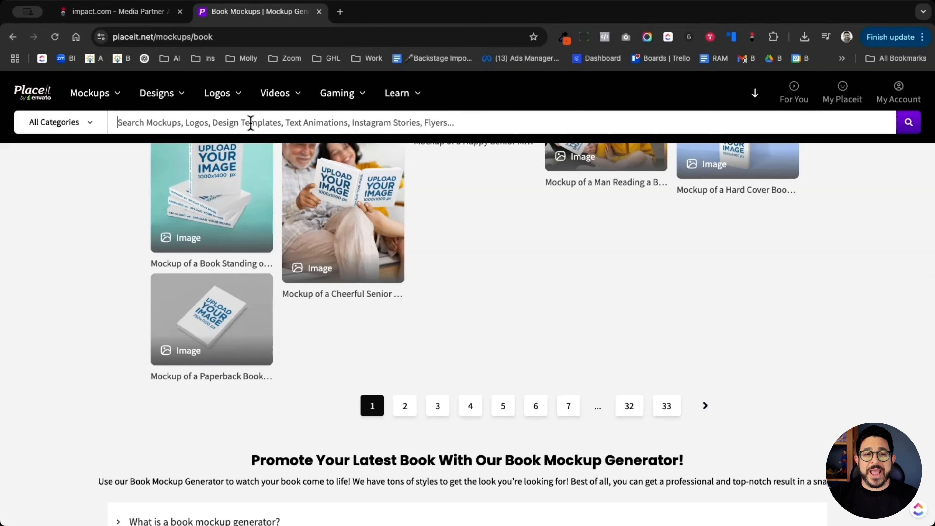
text(Book)
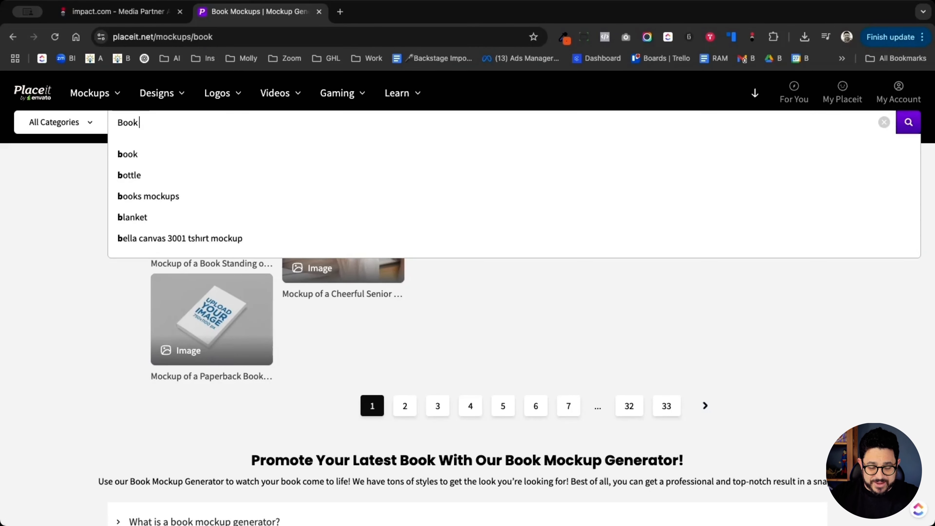
text( Woman)
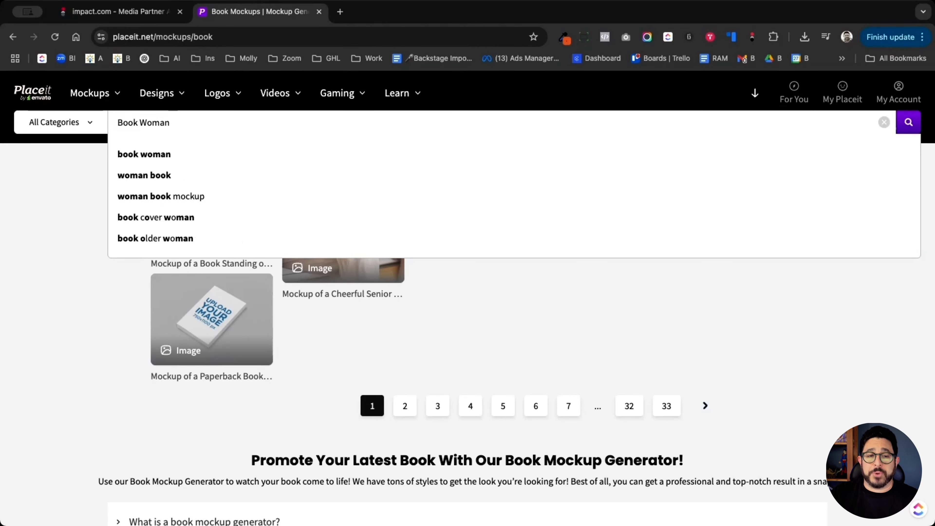
key(Return)
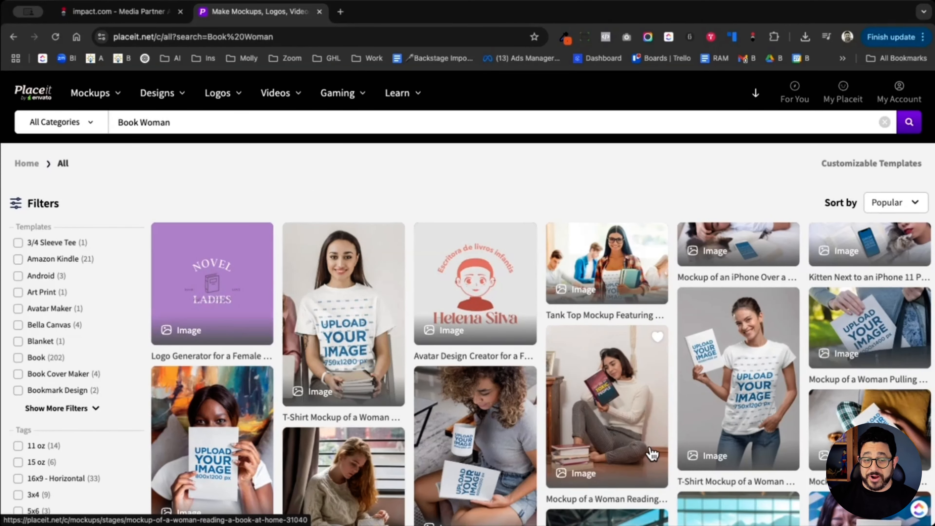
- Open the search result showing a happy woman in red holding a book near her face
scroll(652, 454, down, 1)
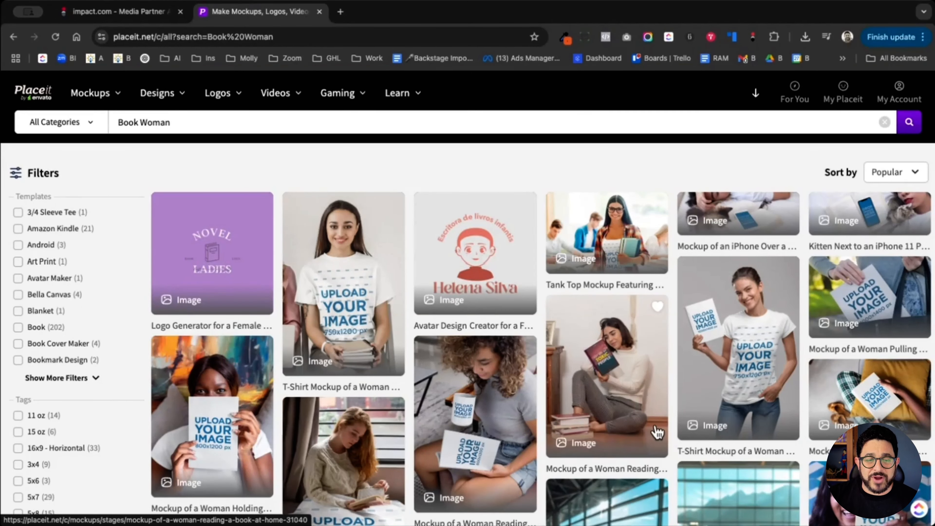
scroll(762, 475, down, 2)
scroll(871, 371, down, 3)
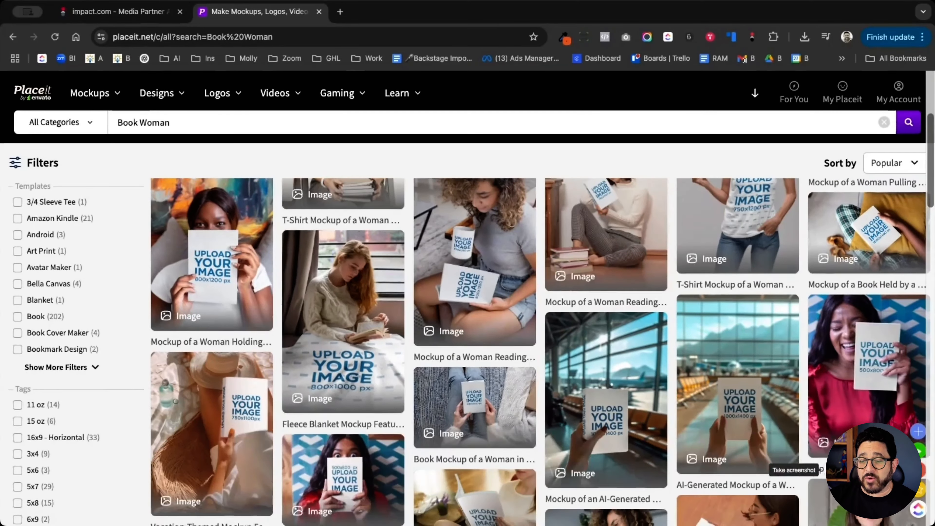
click(870, 369)
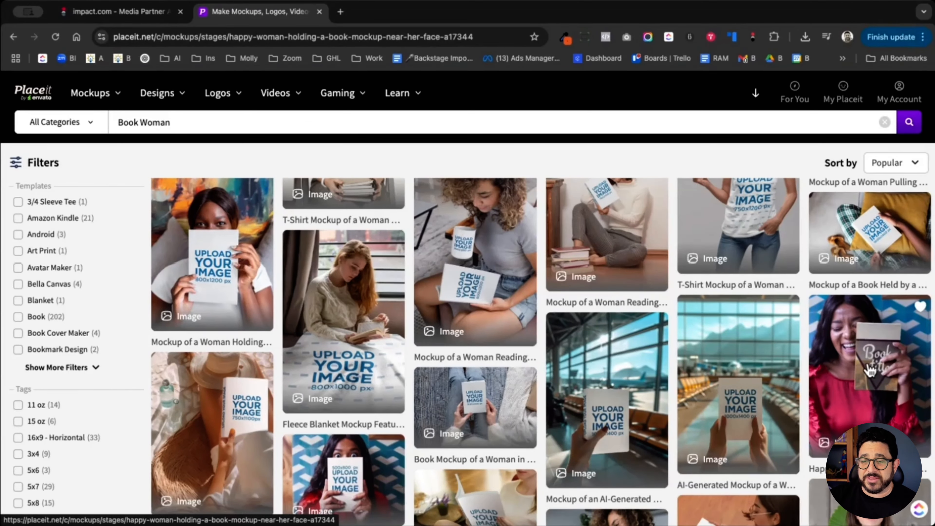
click(526, 116)
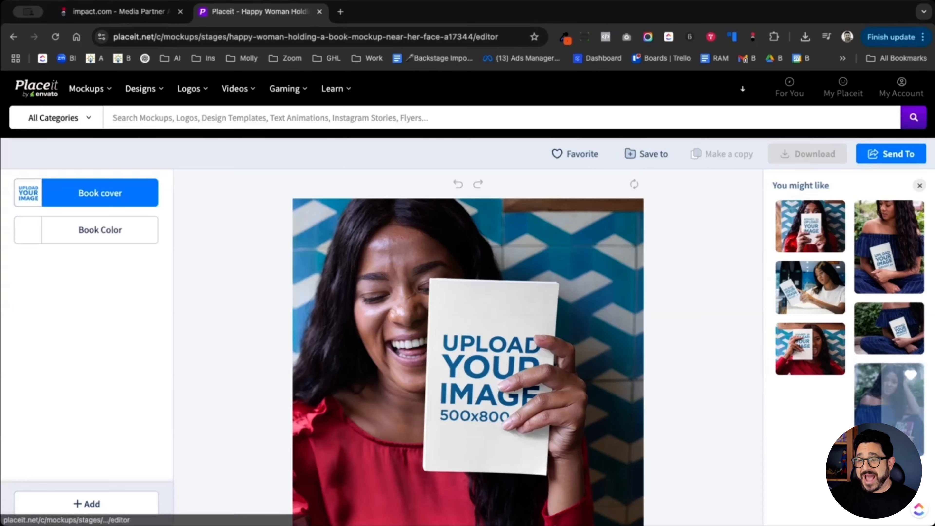
- Switch to the suggested mockup of a woman holding a book while at the park
click(888, 240)
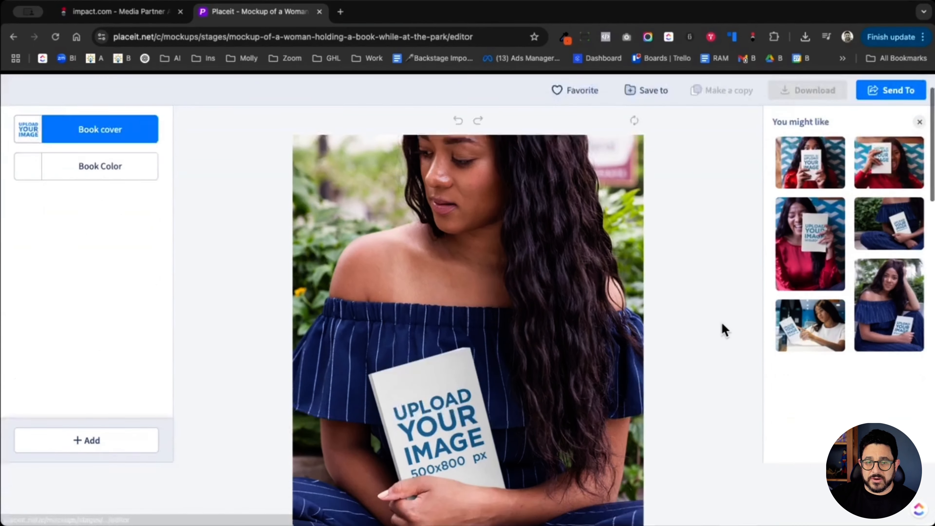
scroll(722, 328, down, 3)
scroll(479, 295, up, 2)
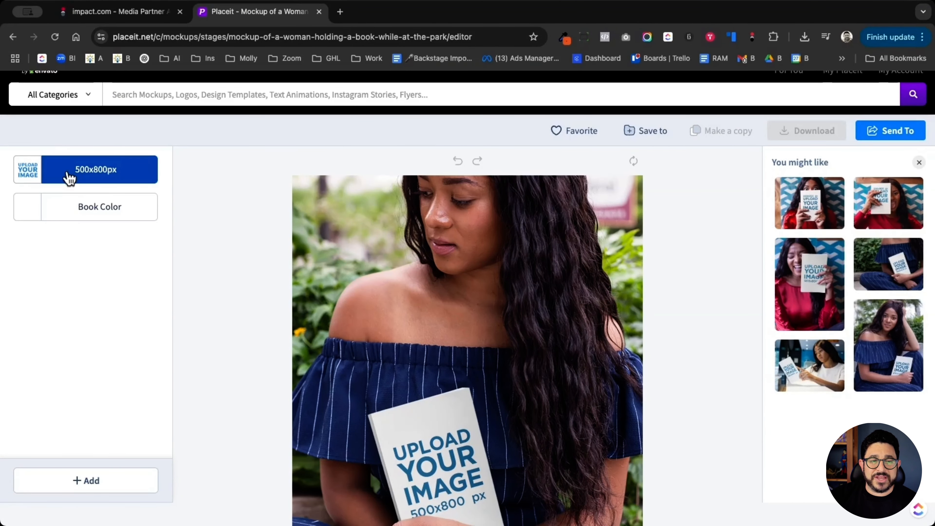
- Upload cookbook-cover-template-with-chef-s-secrets-918e.png from the Downloads folder as the book cover and crop it at 107% scale
click(70, 178)
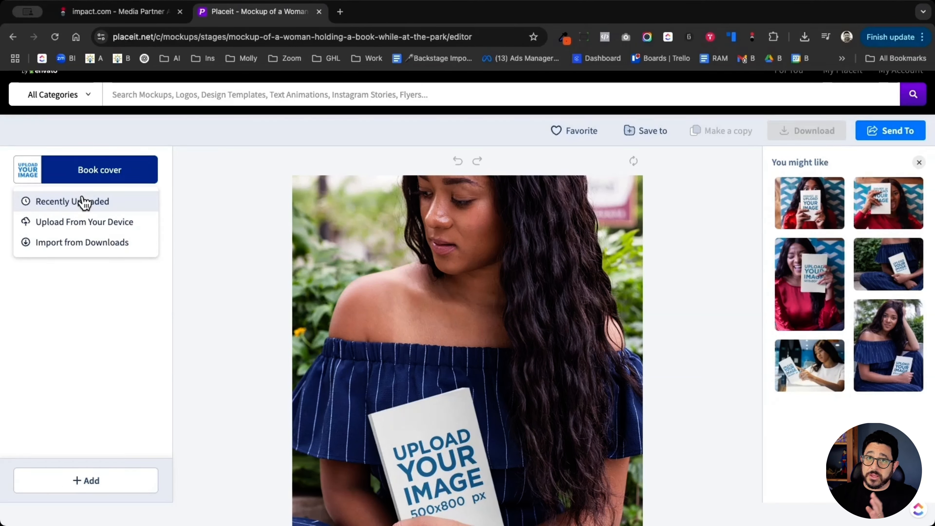
click(97, 232)
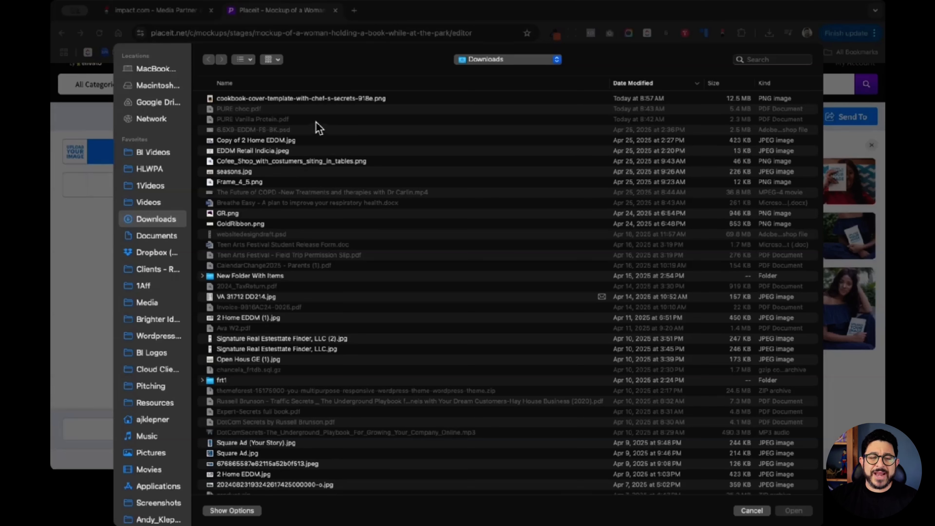
click(239, 99)
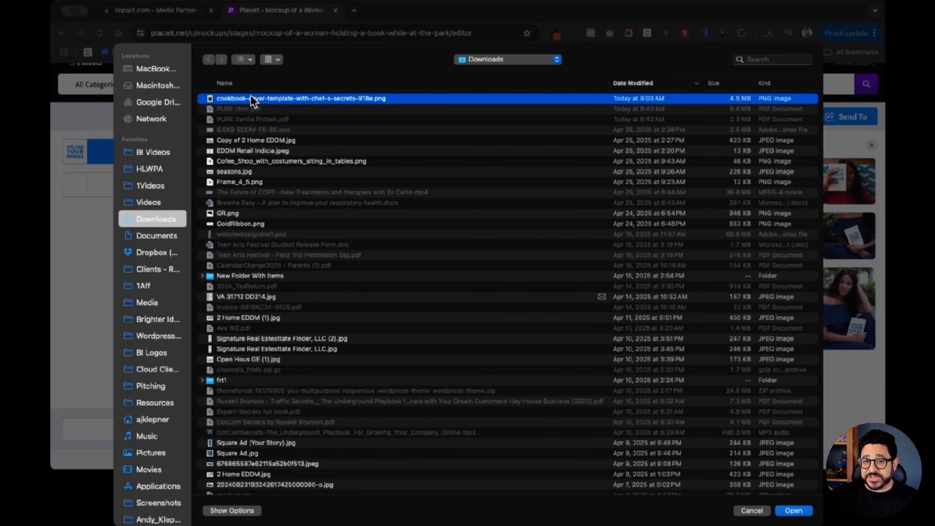
click(796, 510)
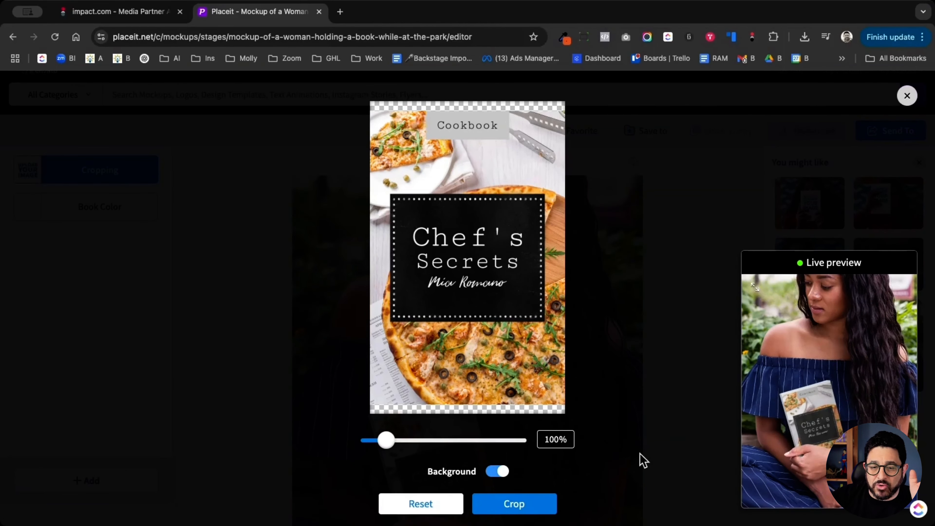
drag(386, 440, 390, 440)
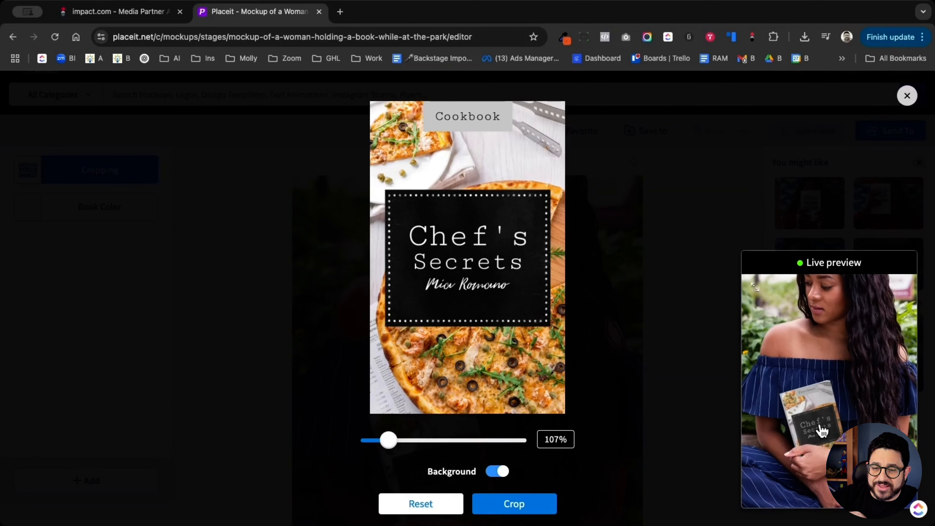
click(518, 502)
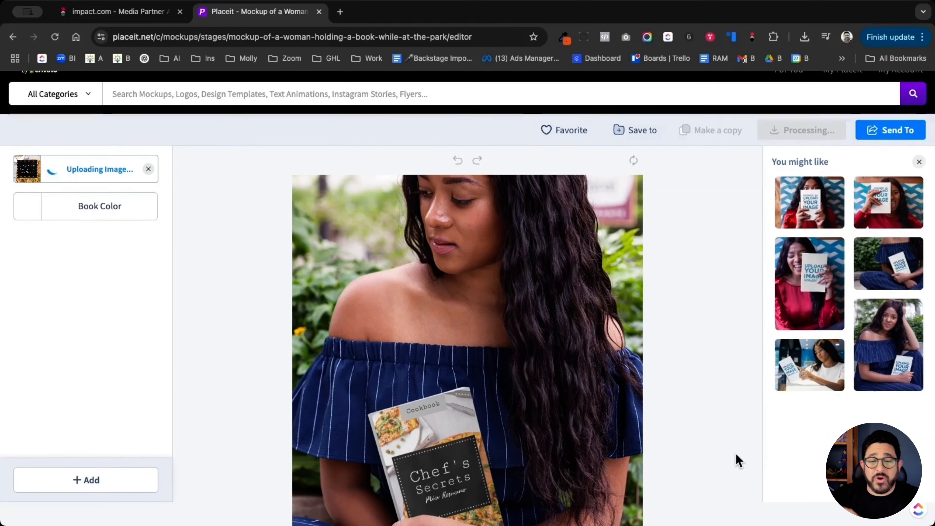
- Check the cookbook cover on the park mockup and request its download
scroll(739, 460, down, 2)
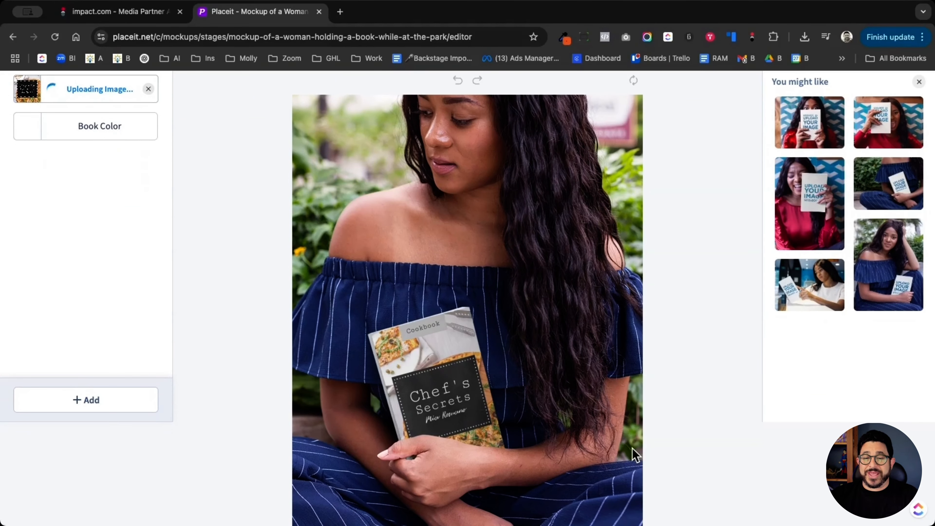
scroll(715, 445, up, 2)
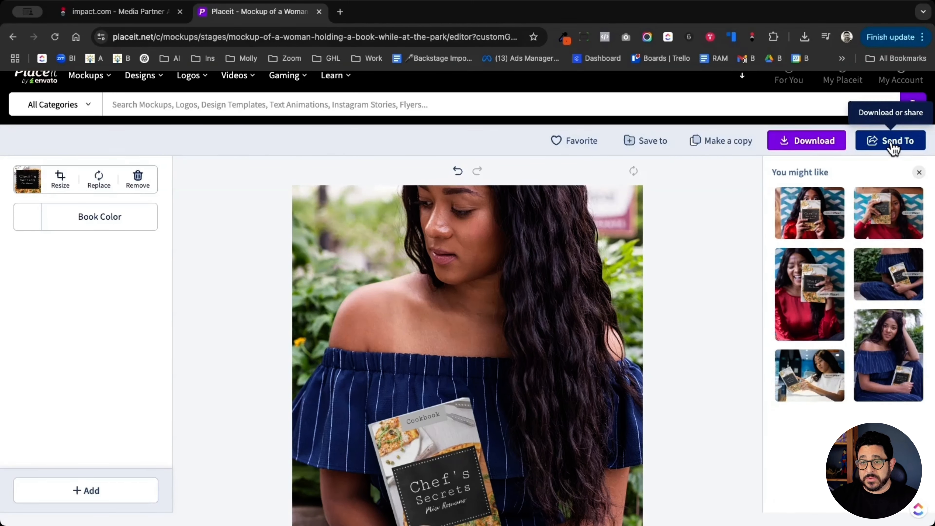
click(816, 149)
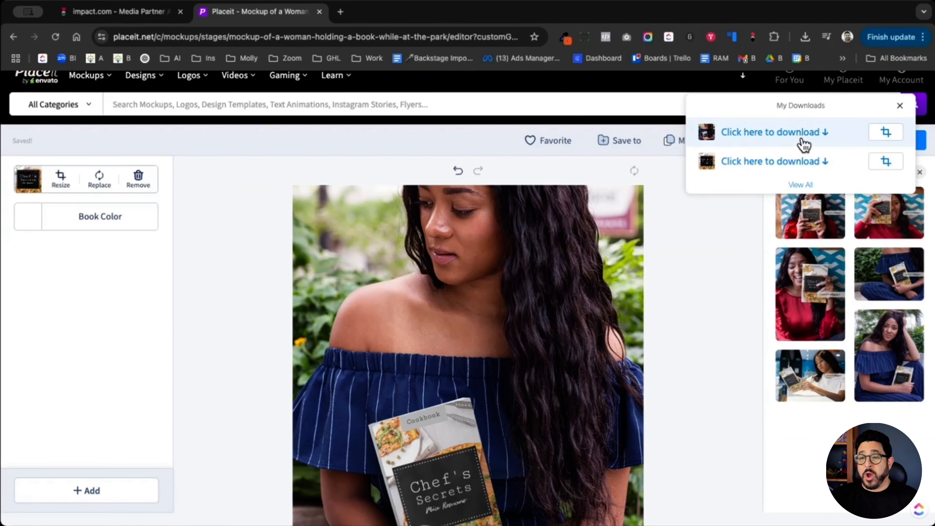
- Download the finished park mockup image with the cookbook cover
click(825, 137)
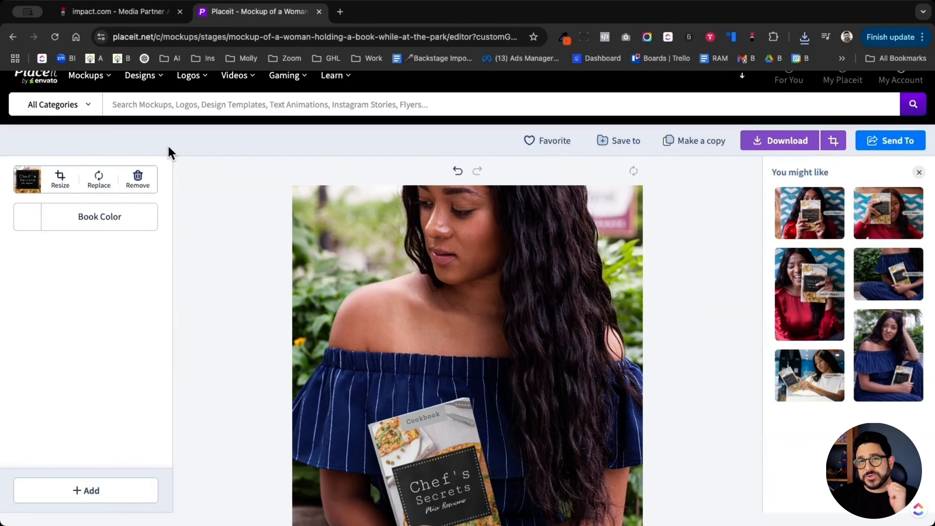
- Open the E-Book Cover Mockup Template over Transparent Background from the print book mockups for editing
scroll(180, 154, up, 1)
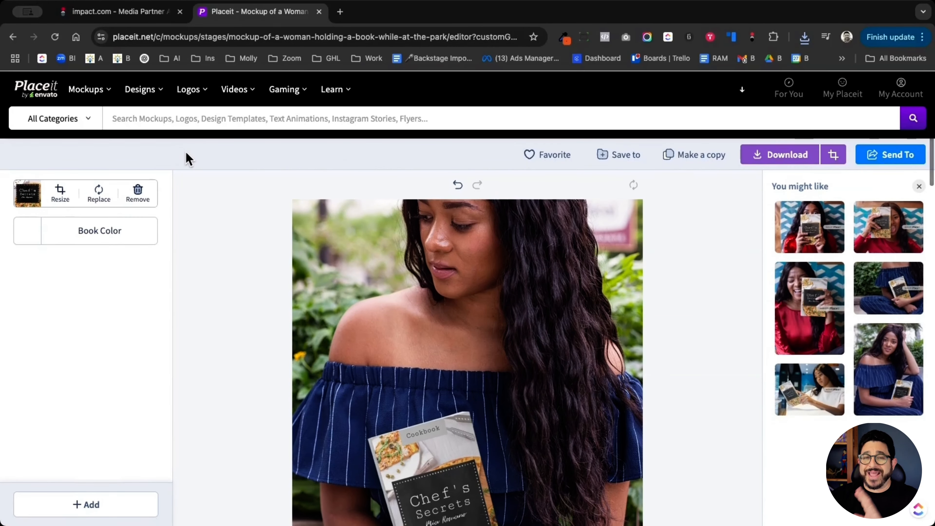
mouse_move(93, 93)
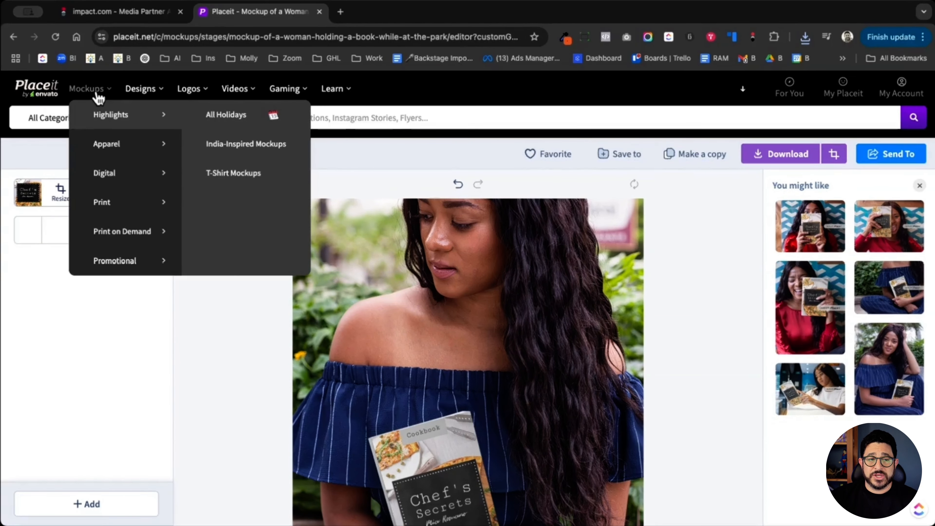
mouse_move(106, 151)
mouse_move(105, 201)
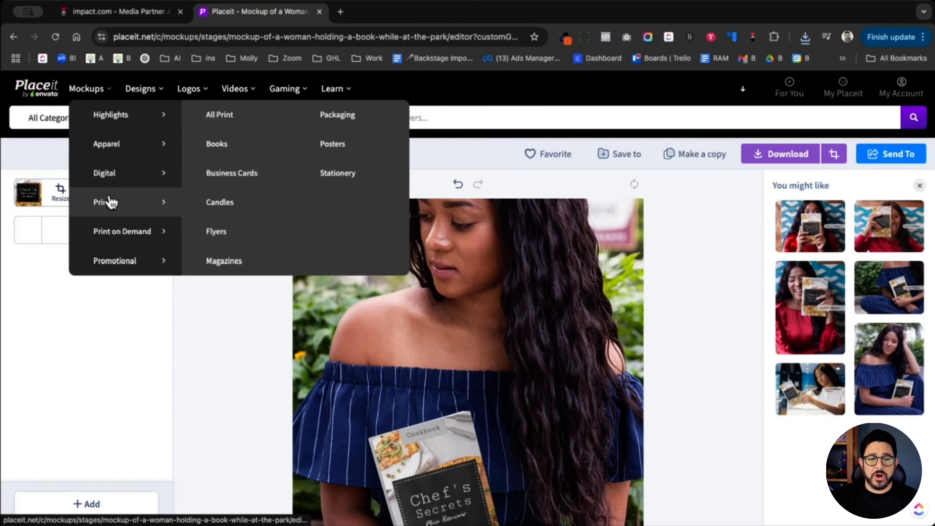
click(225, 145)
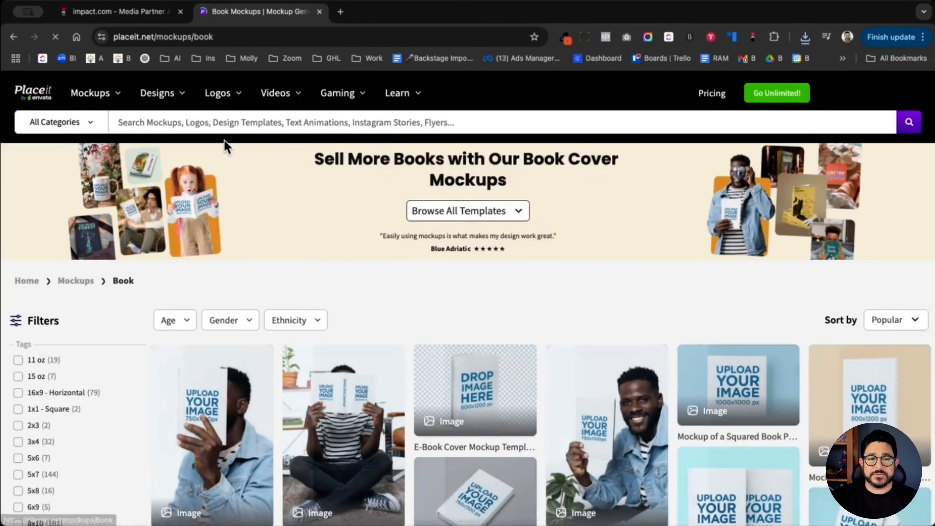
scroll(340, 240, down, 1)
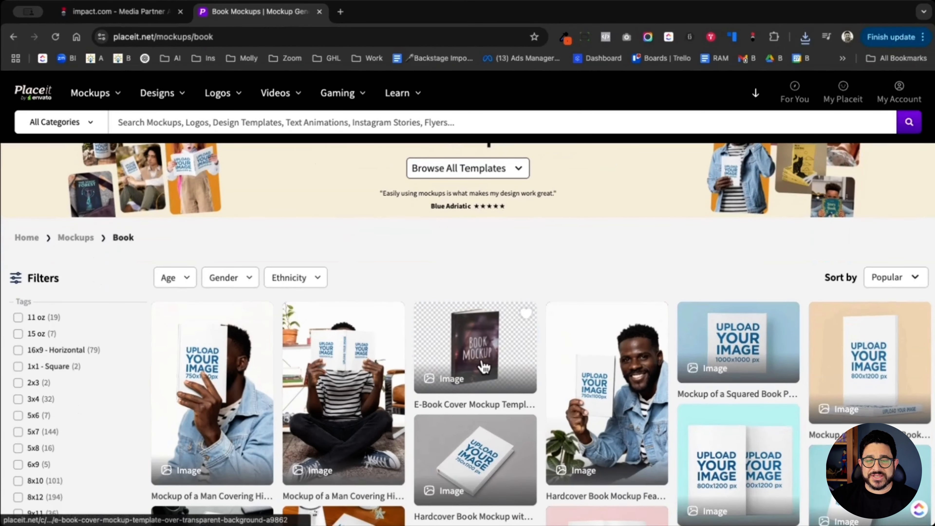
click(484, 367)
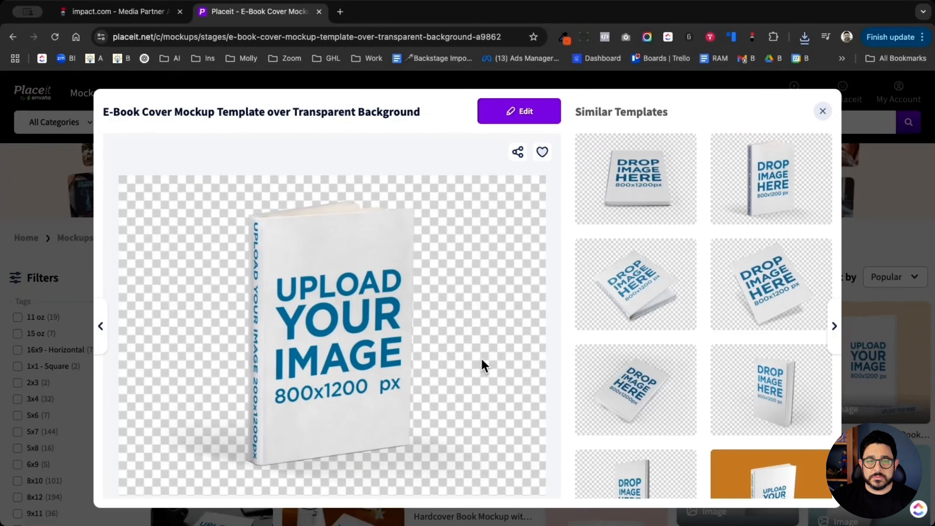
scroll(699, 311, down, 3)
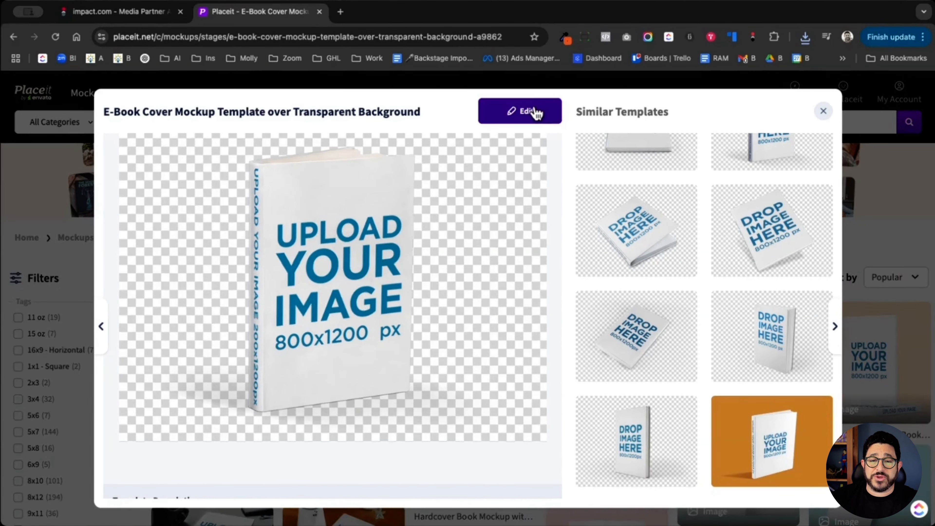
click(536, 113)
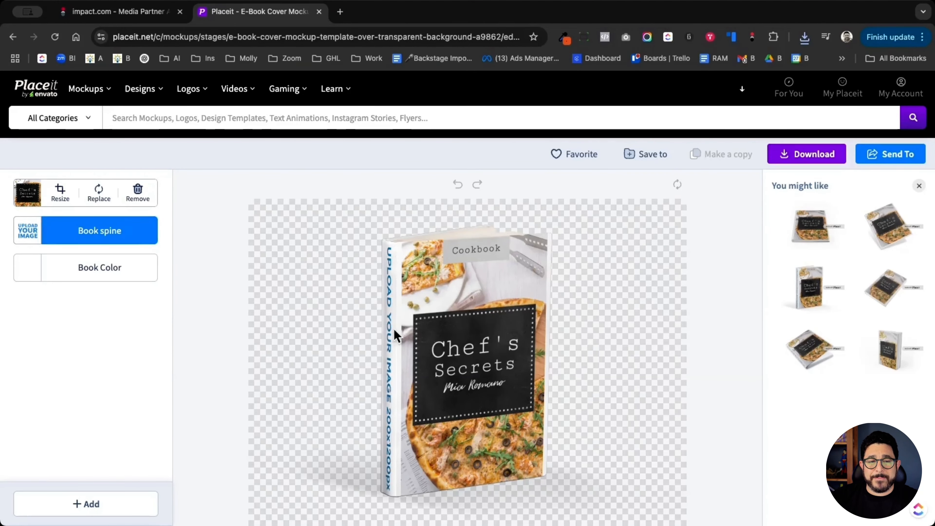
- Crop the front cover image of the e-book mockup at 107% scale
click(59, 196)
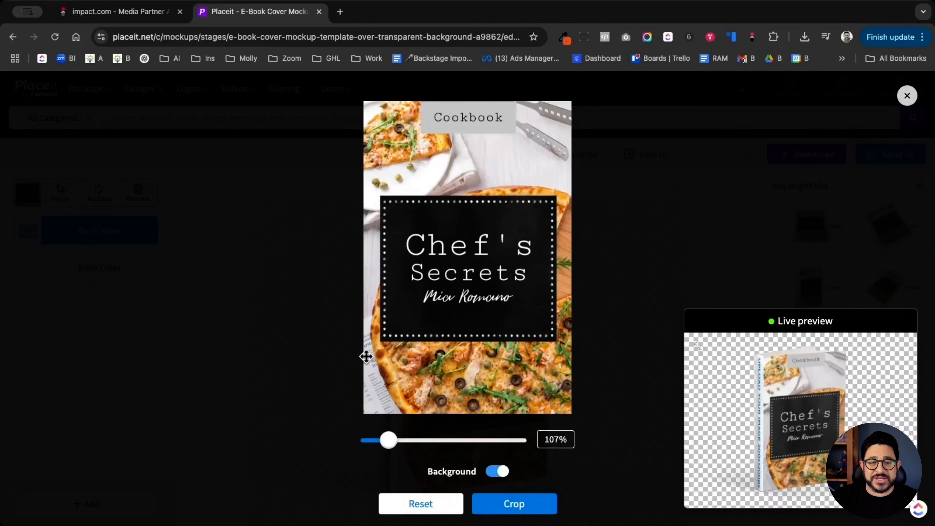
drag(388, 439, 389, 439)
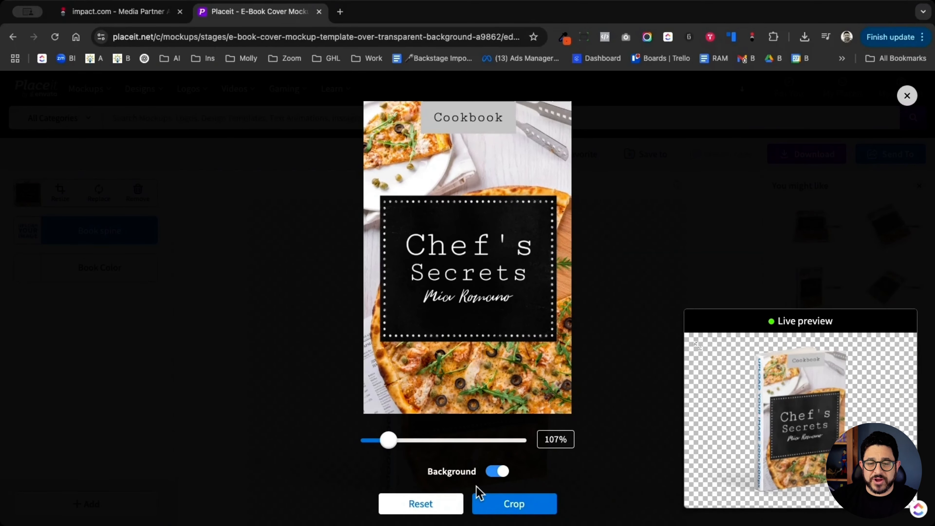
click(530, 507)
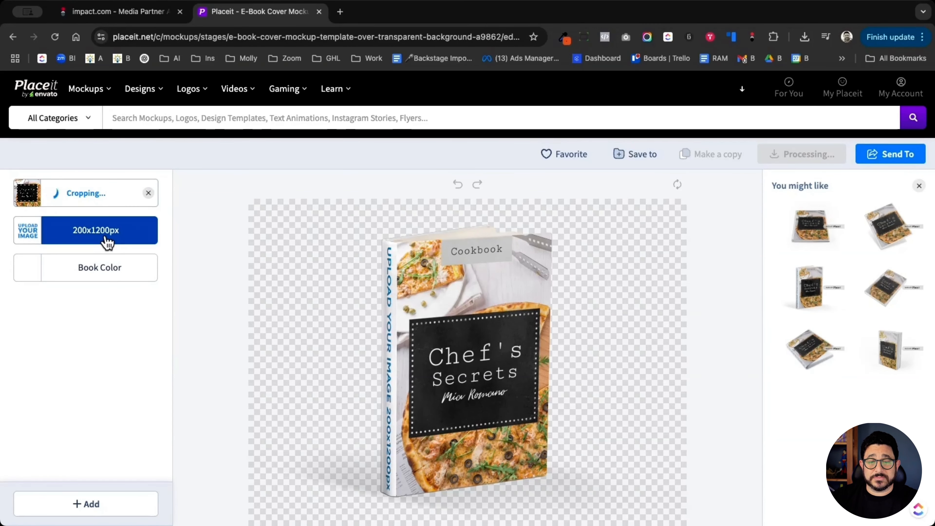
- Switch to Canva in a new tab and create a custom 200 × 1200 px design for the book spine
click(340, 12)
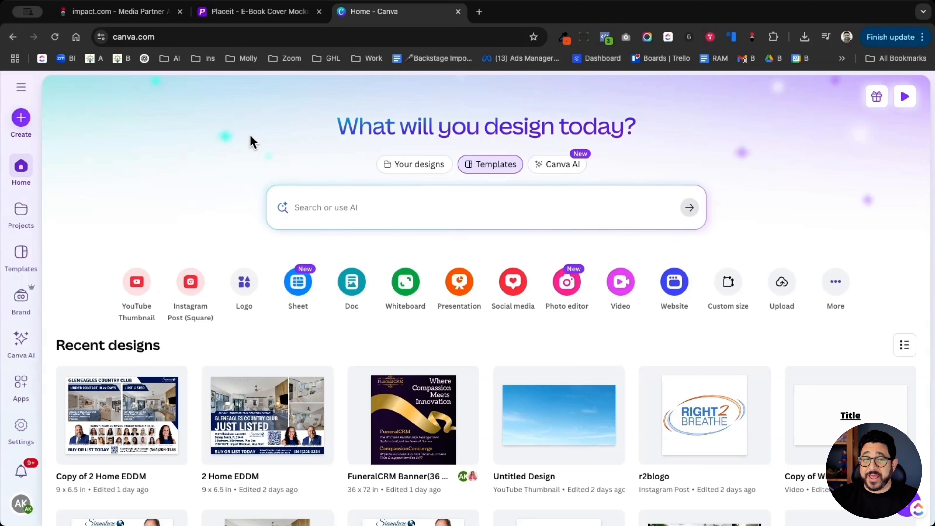
click(21, 118)
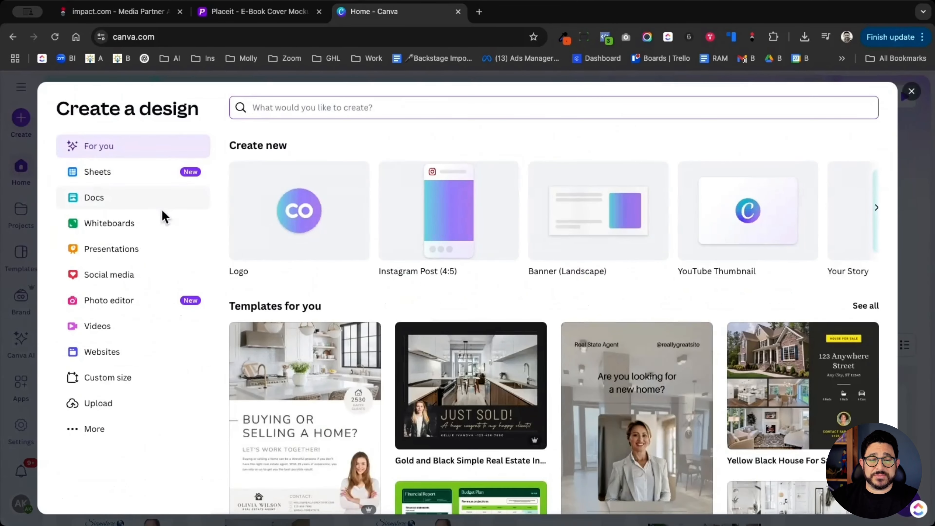
click(118, 386)
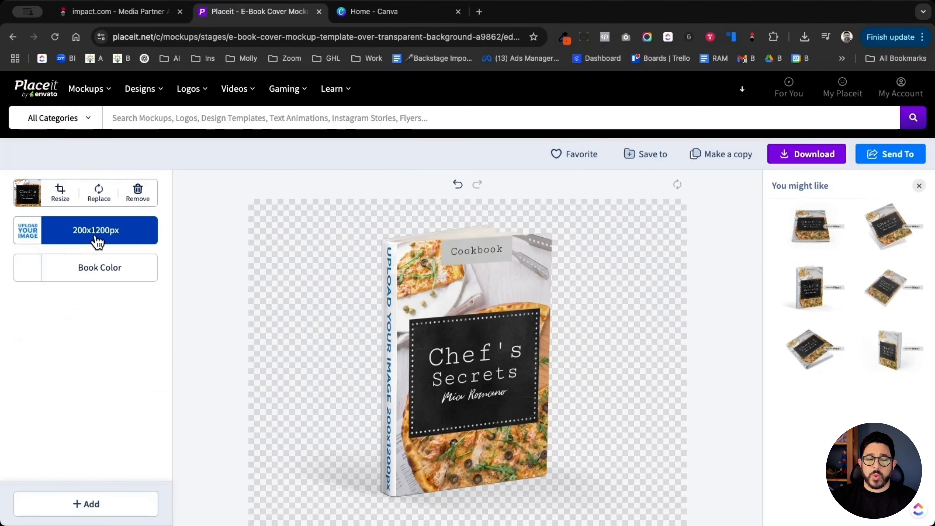
click(381, 13)
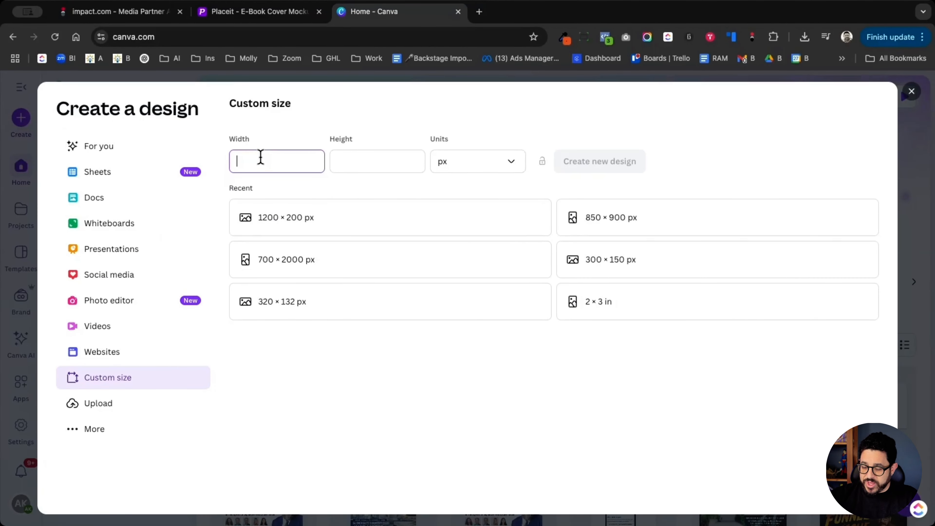
text(200)
key(Tab)
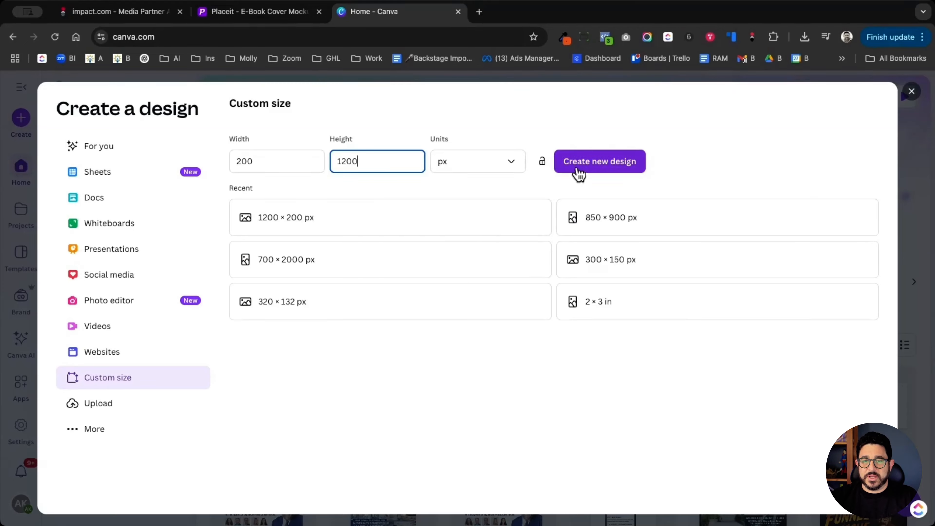
click(578, 168)
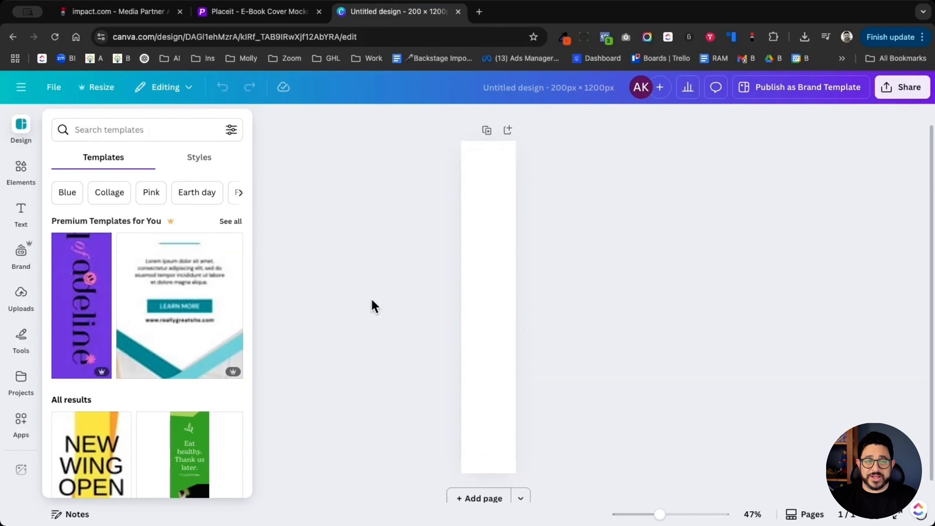
- Place the uploaded cookbook cover image on the spine page and enlarge it until only its wood and pizza area fills the page
click(21, 295)
drag(76, 265, 462, 508)
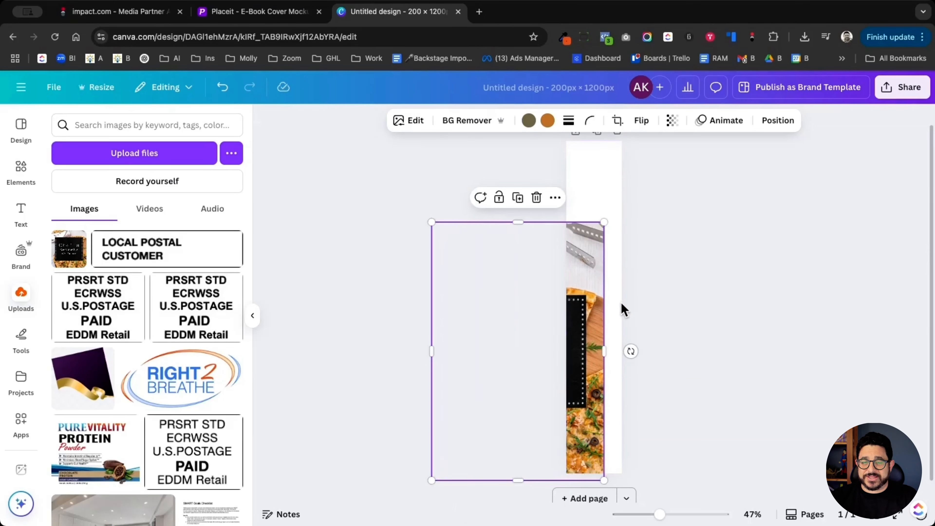
drag(607, 222, 673, 121)
drag(597, 255, 546, 247)
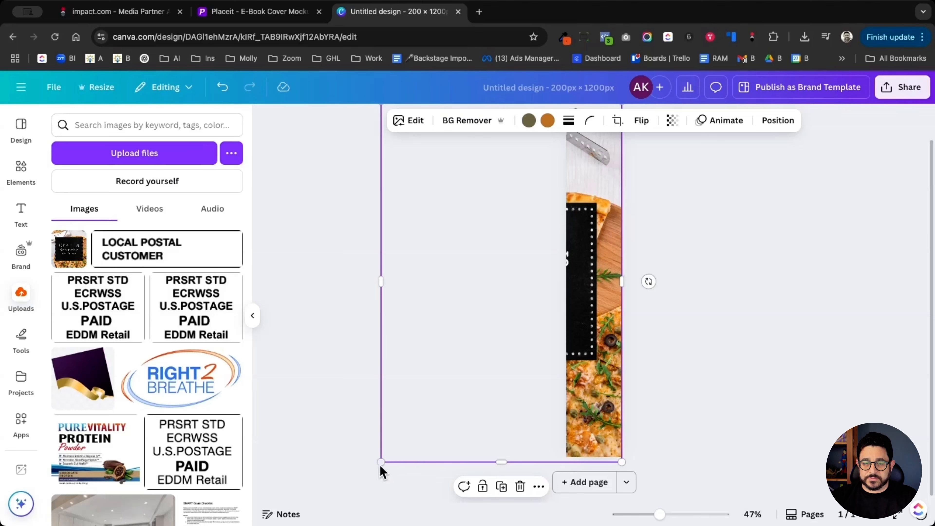
drag(381, 462, 322, 508)
scroll(481, 351, down, 2)
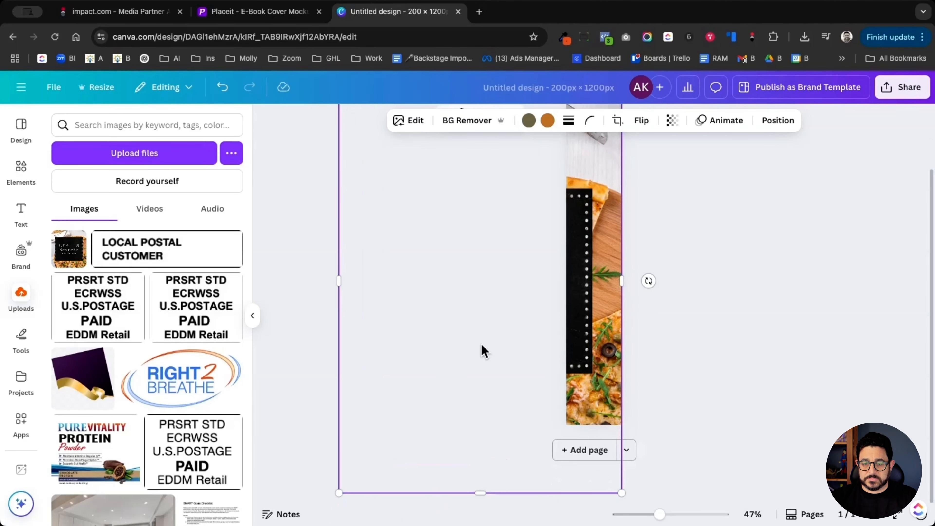
scroll(482, 350, down, 3)
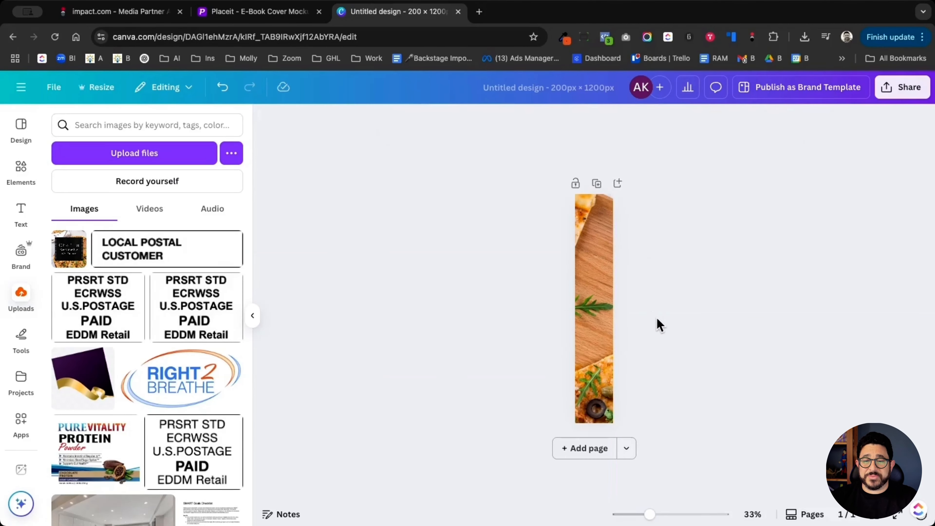
scroll(659, 324, up, 3)
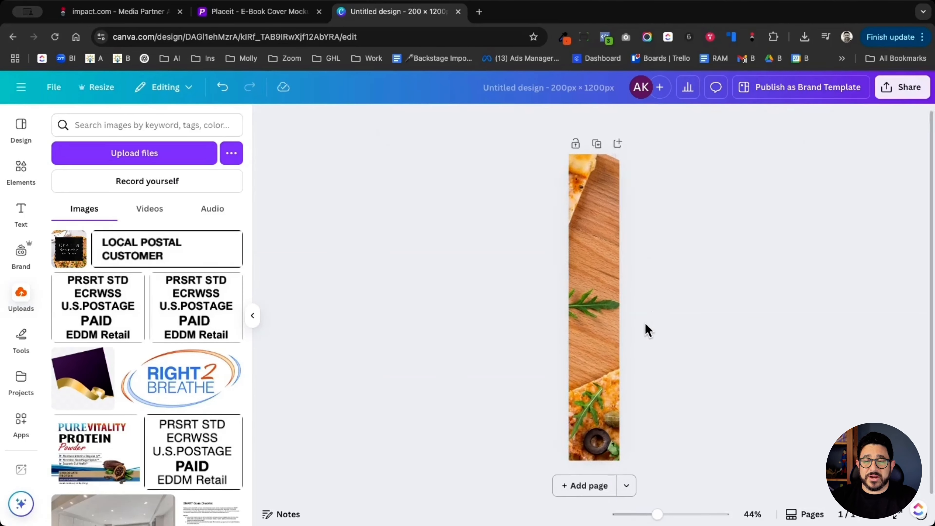
- Add a square shape to the middle of the spine and stretch it into an upright rectangle nearly as wide as the page
click(21, 172)
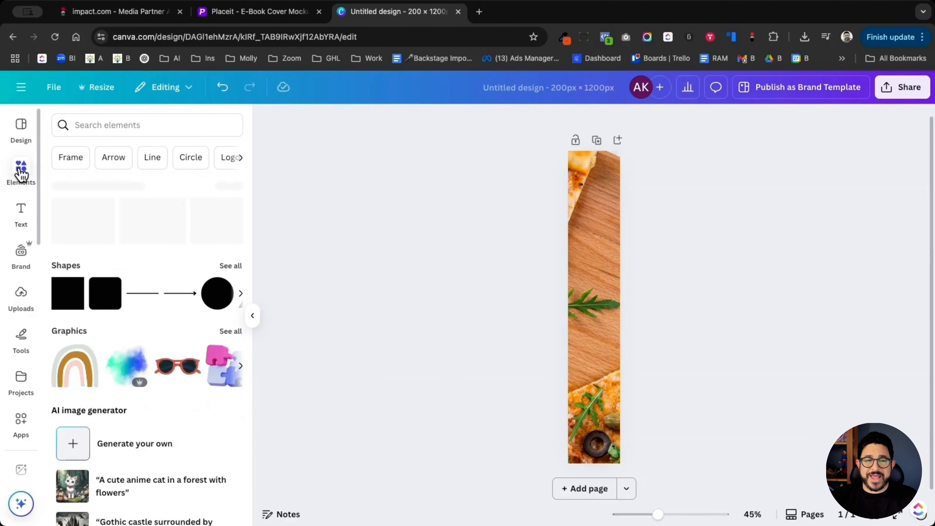
click(62, 302)
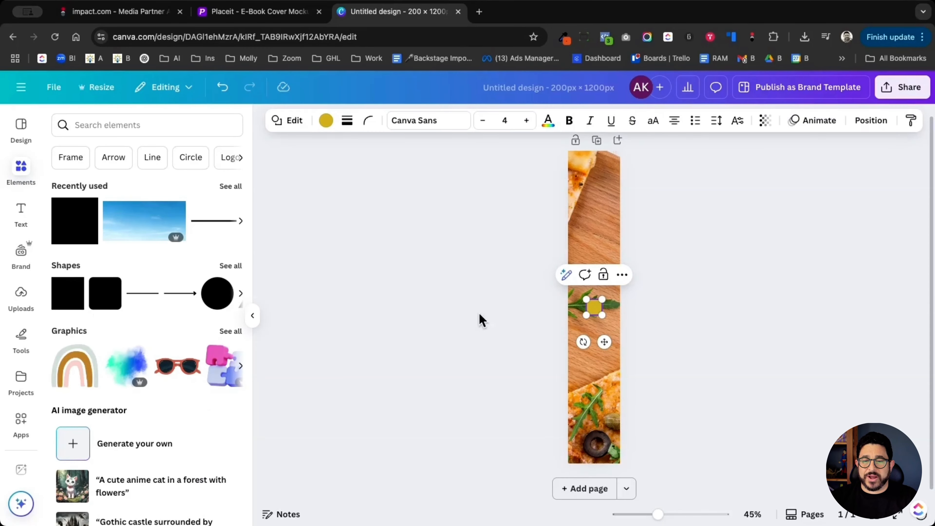
drag(586, 298, 574, 271)
drag(603, 315, 611, 327)
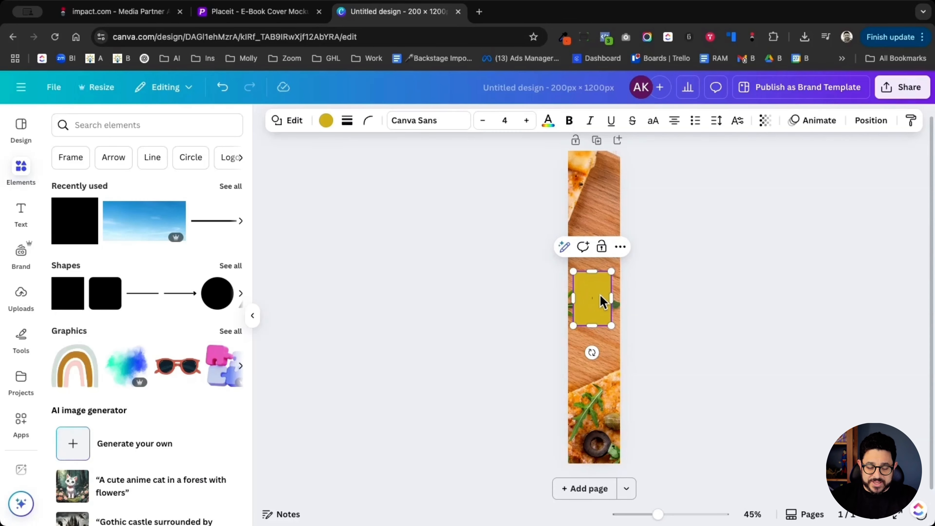
- Label the rectangle "Chef's Secret" and set its font size to 40
text(Chef)
text('s Name)
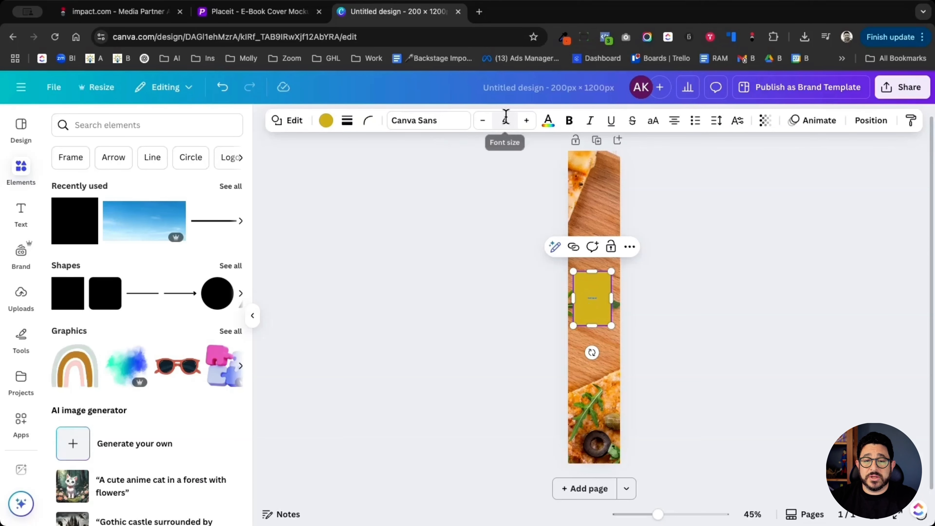
click(501, 123)
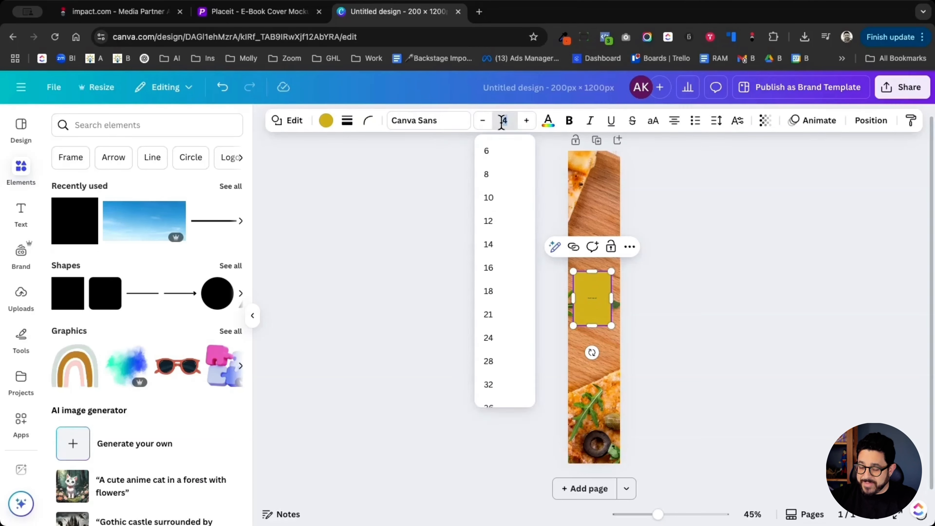
key(Return)
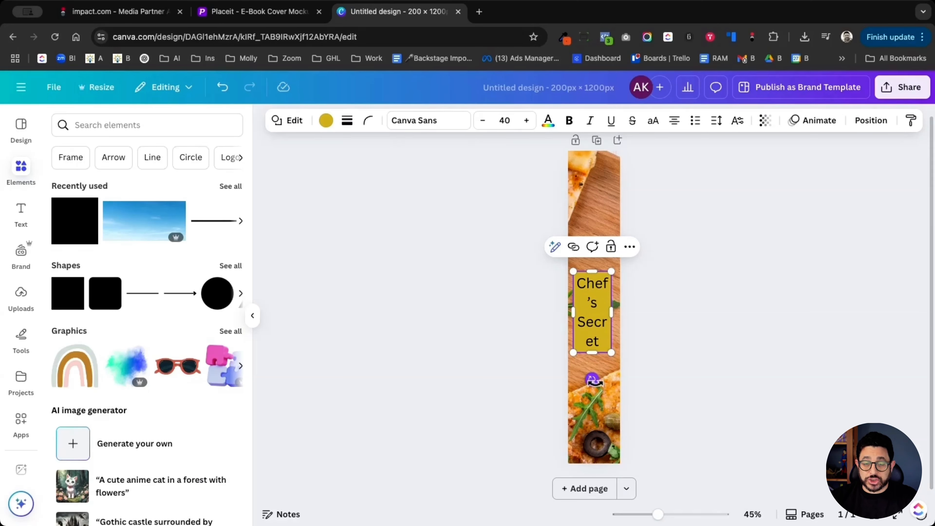
- Rotate the labelled rectangle a quarter turn clockwise and reshape it into a tall, narrow strip with the title on one line
drag(595, 382, 538, 316)
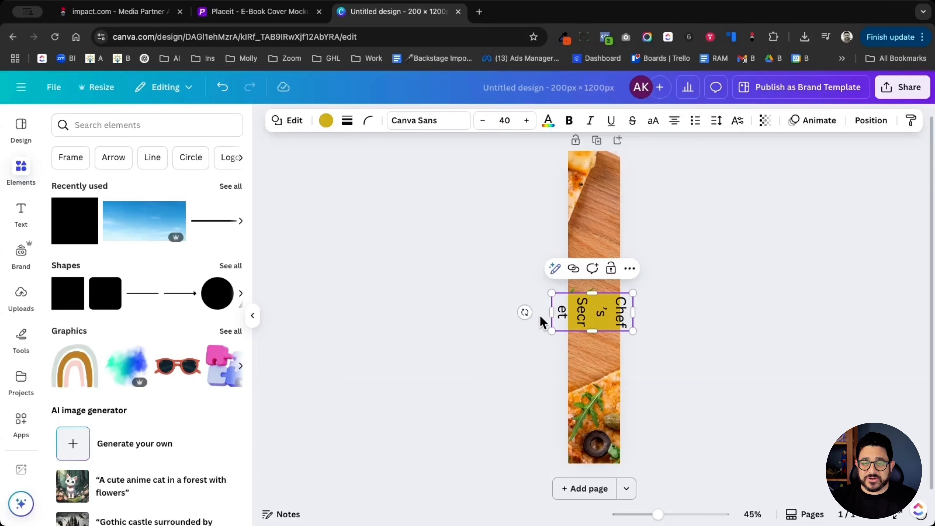
drag(592, 331, 593, 403)
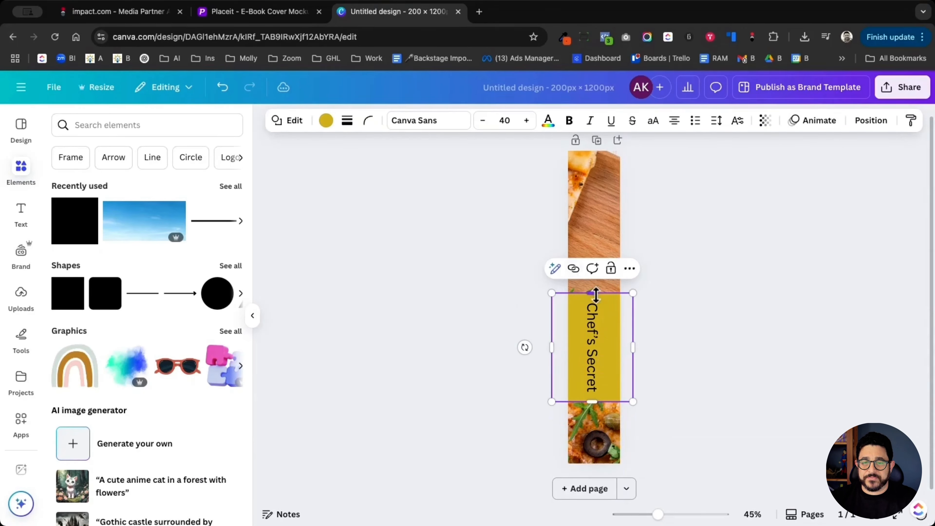
drag(592, 293, 585, 200)
drag(631, 300, 612, 304)
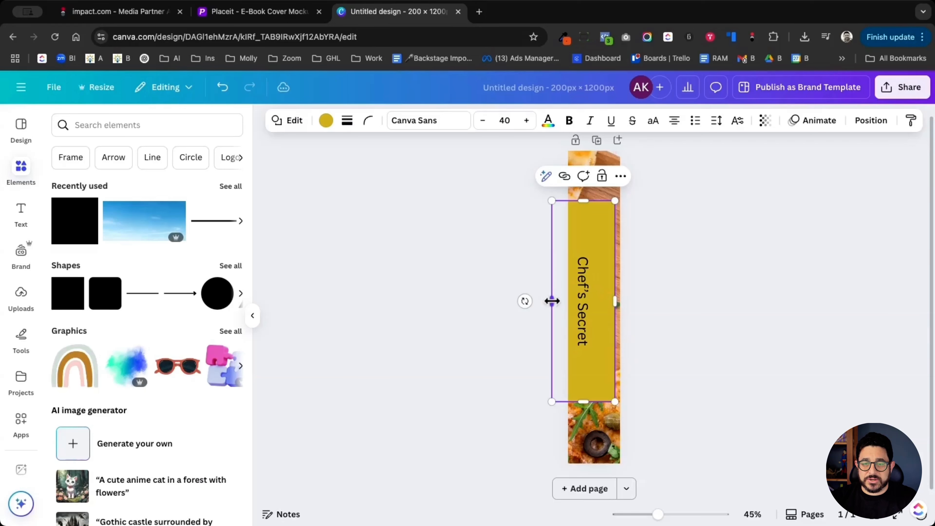
drag(552, 301, 579, 306)
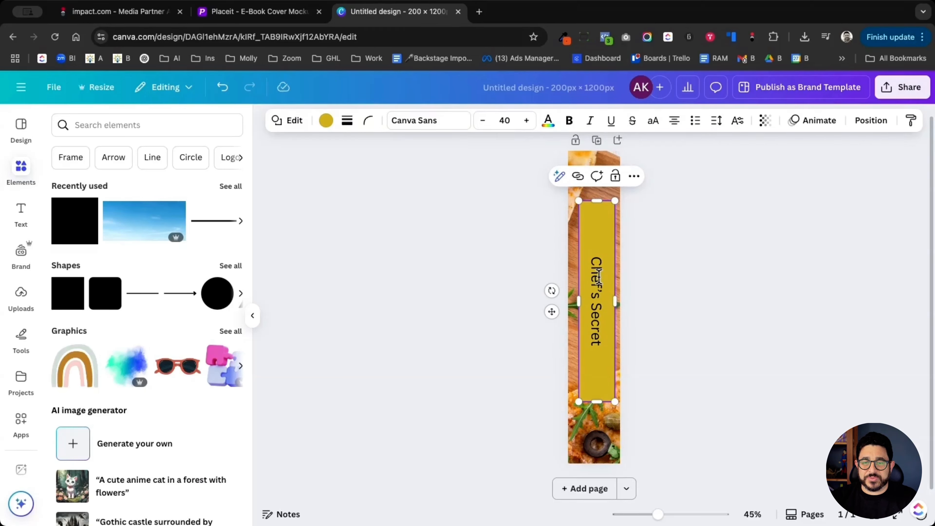
- Change the "Chef's Secret" text color to white
click(548, 120)
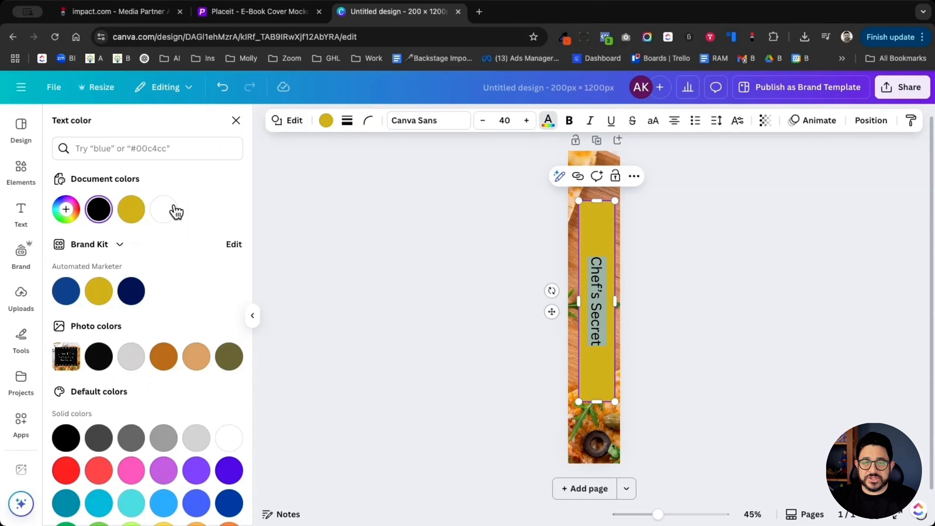
click(165, 210)
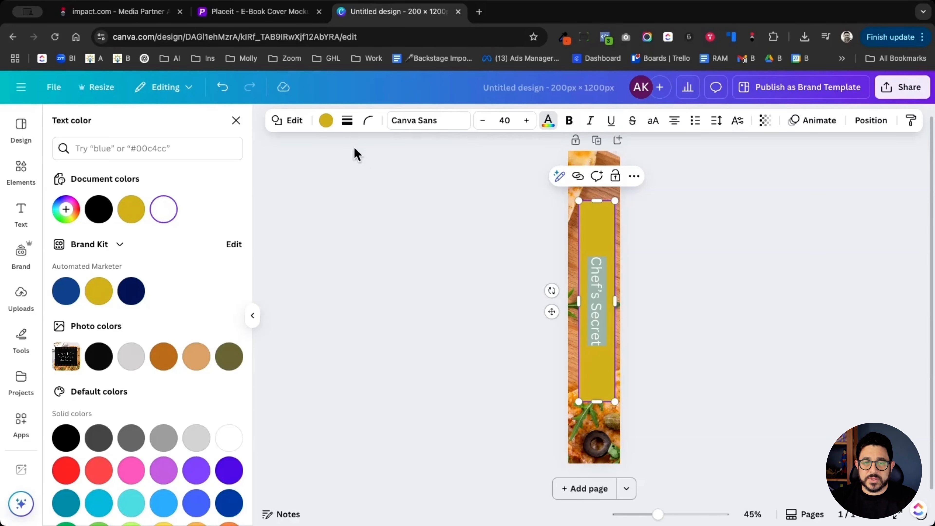
- Change the fill of the "Chef's Secret" rectangle to black
click(326, 121)
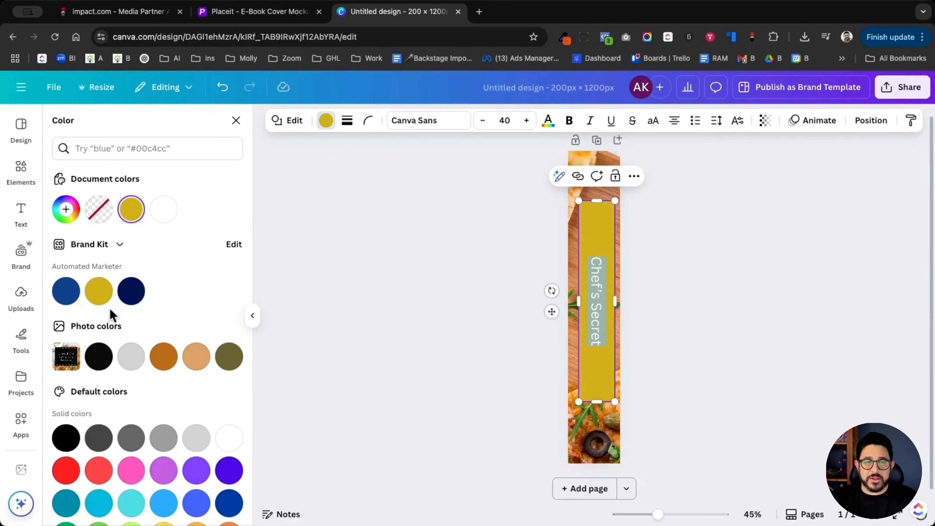
click(66, 437)
key(Escape)
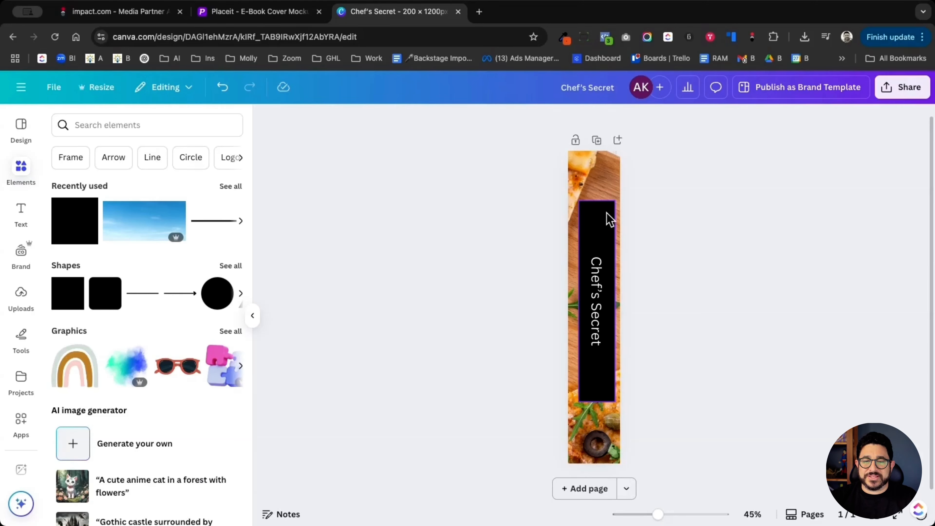
- Add a dotted border to the black title rectangle on the spine
click(607, 243)
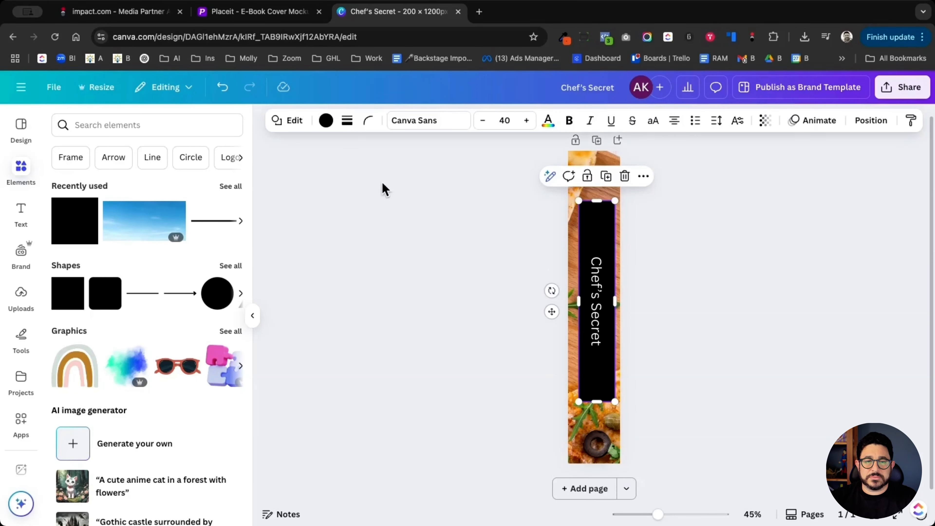
click(344, 121)
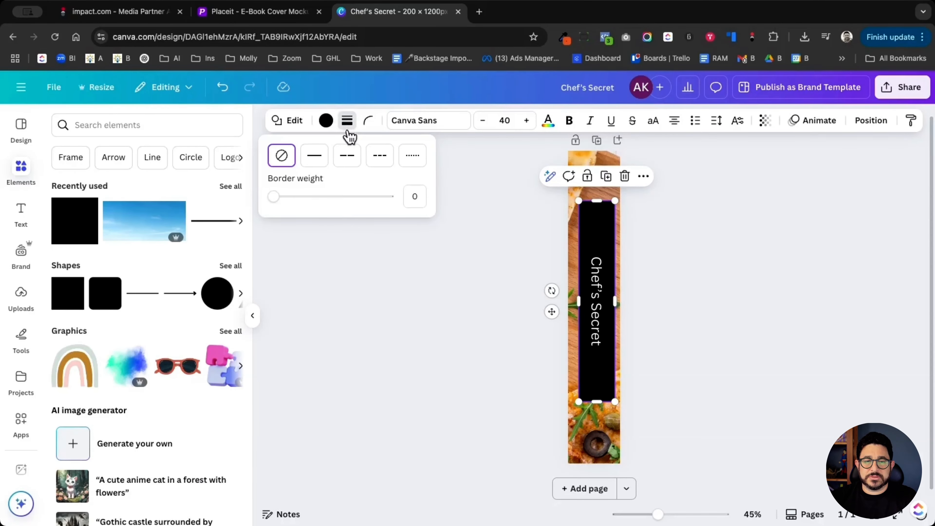
click(412, 158)
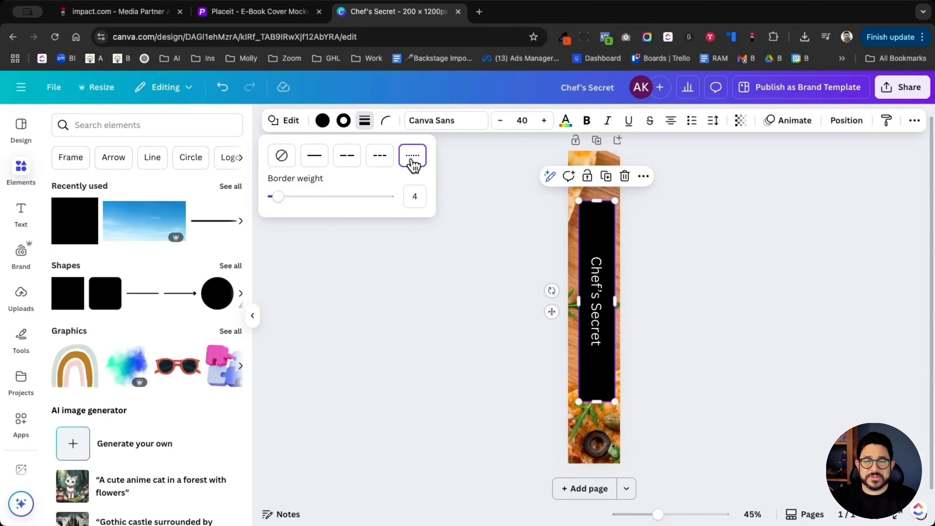
drag(275, 196, 293, 200)
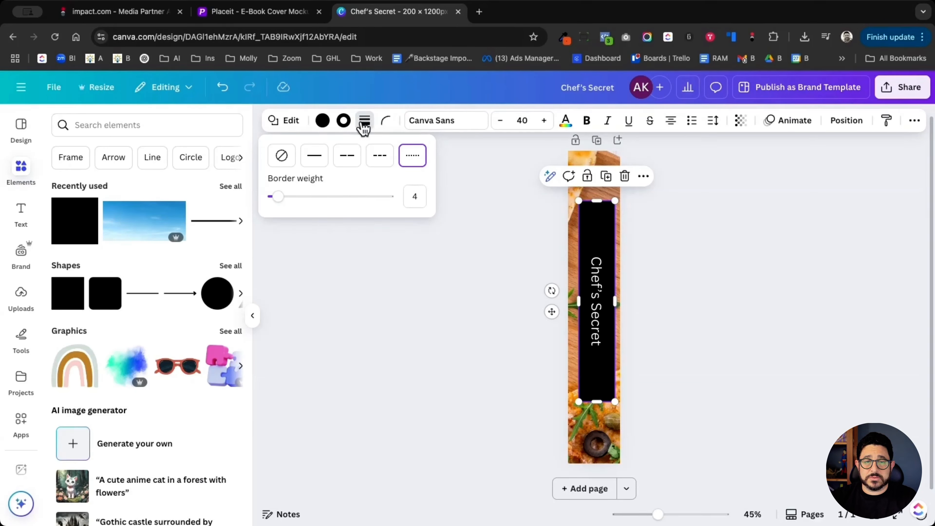
- Make the title rectangle's dotted border white and increase its weight
click(343, 124)
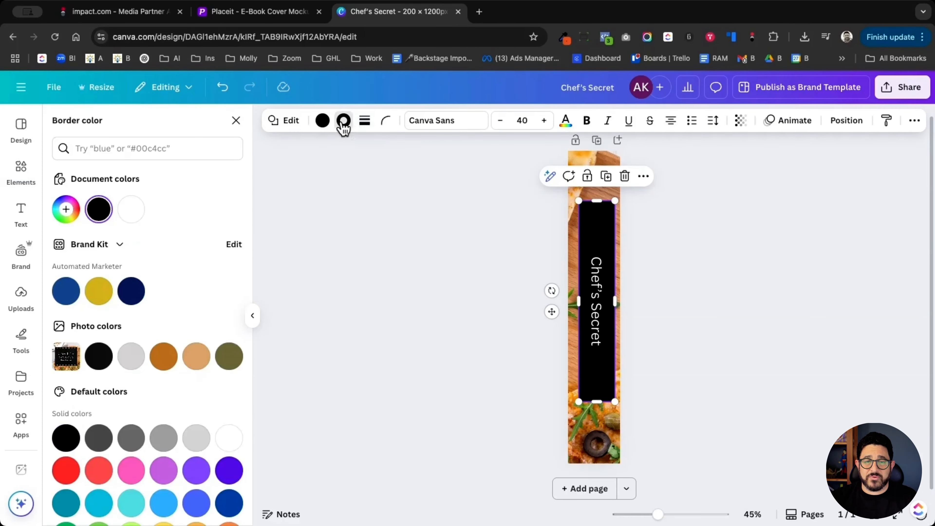
click(133, 210)
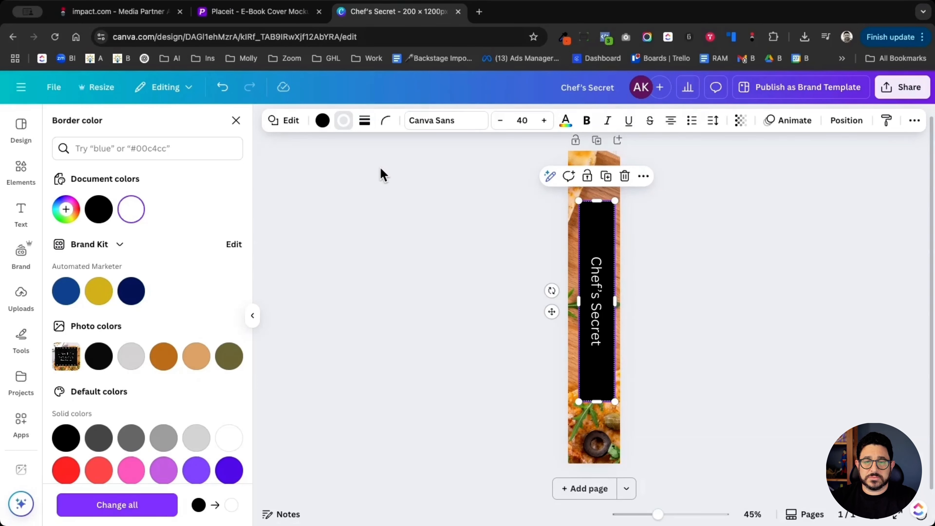
click(365, 121)
drag(298, 197, 302, 200)
click(411, 308)
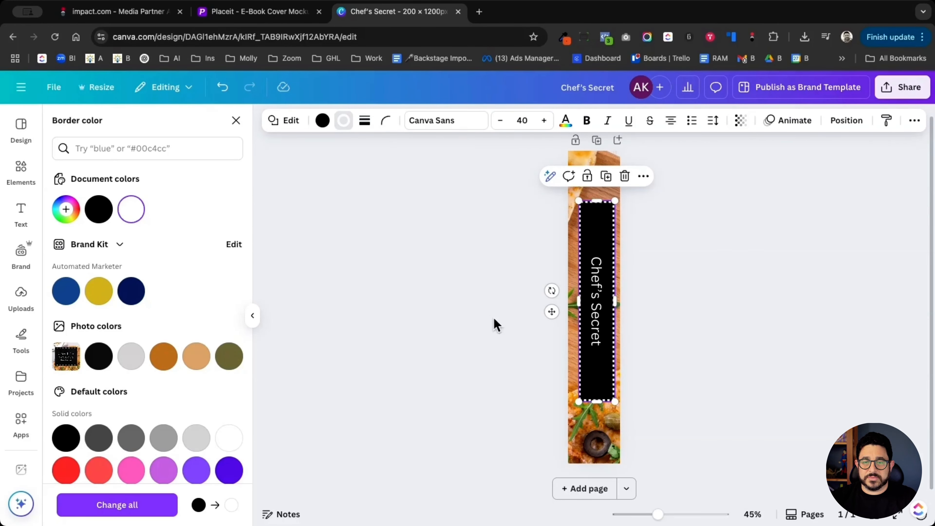
- Align the title rectangle to the center and middle of the spine page
click(617, 351)
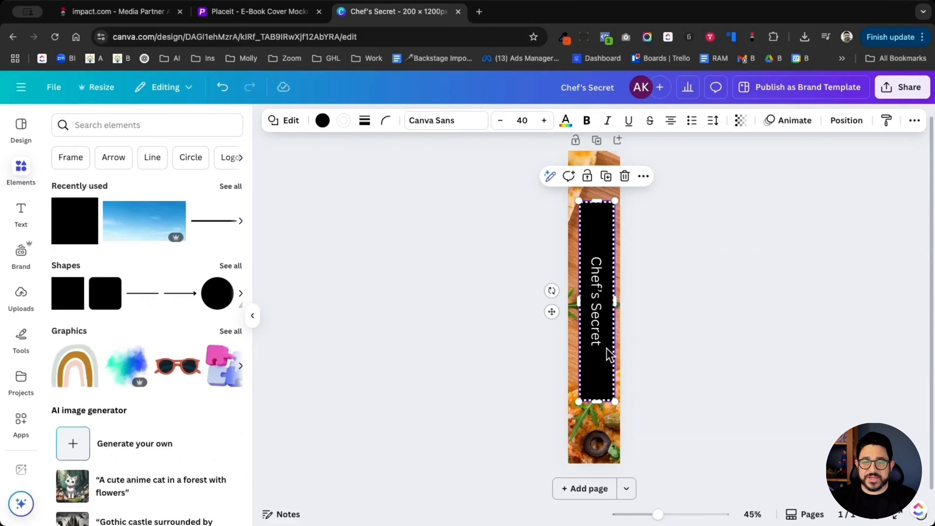
click(850, 120)
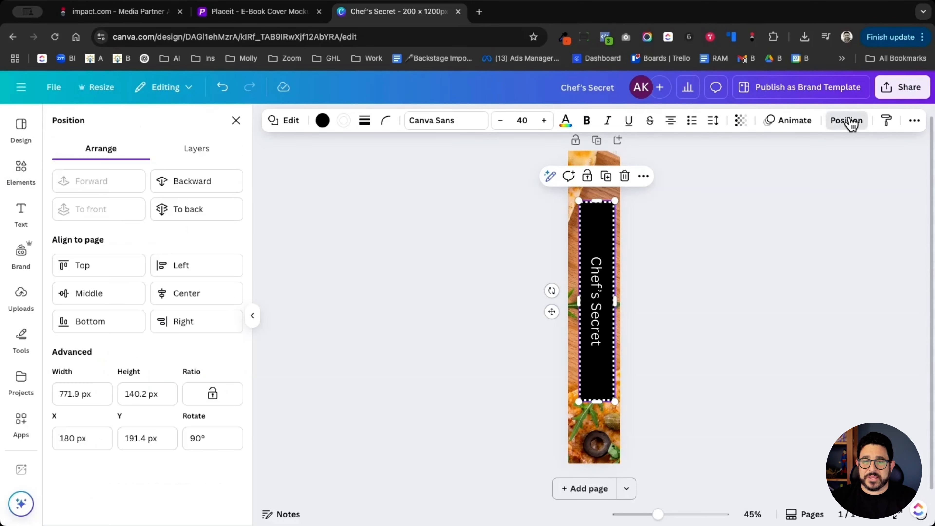
click(180, 297)
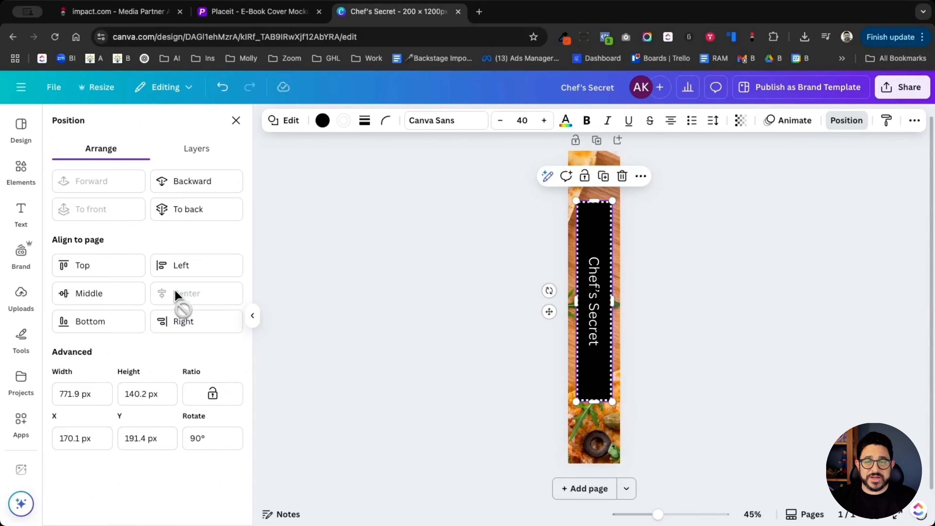
click(112, 295)
click(369, 313)
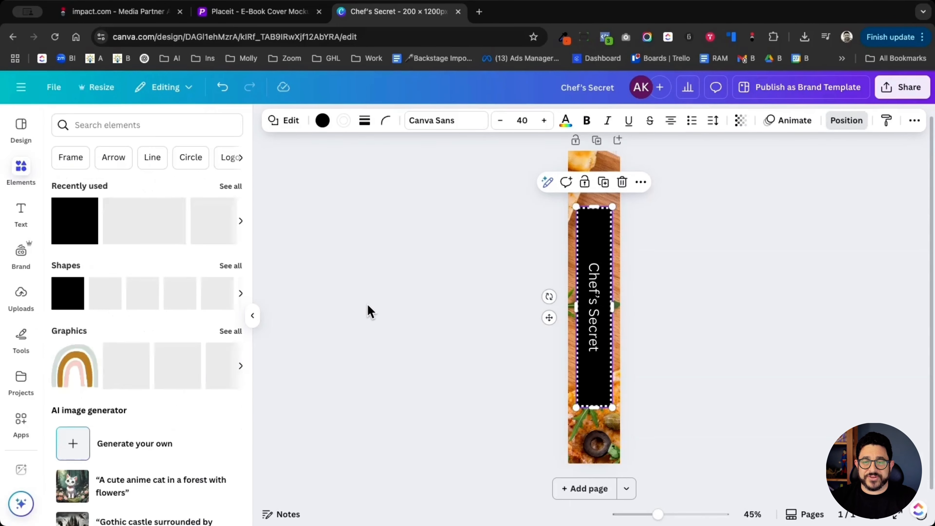
click(819, 295)
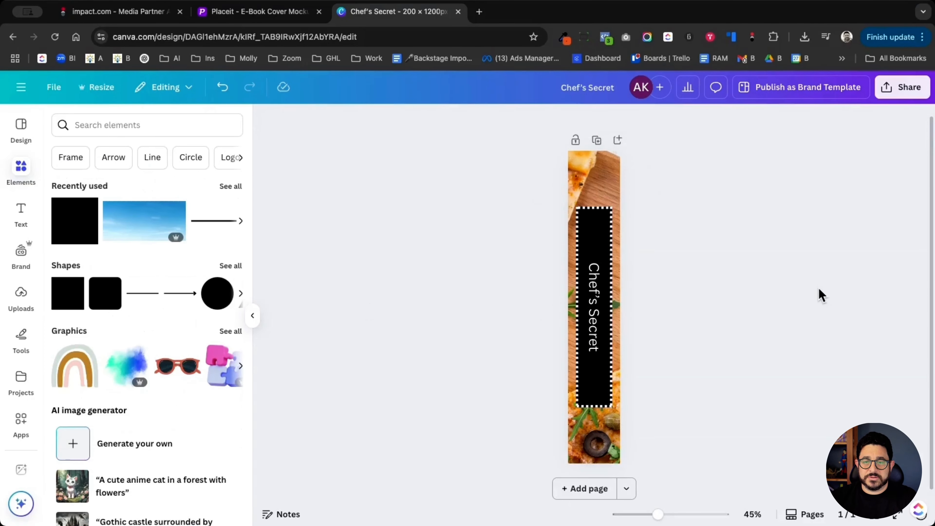
- Download the spine design as a JPG file
click(907, 94)
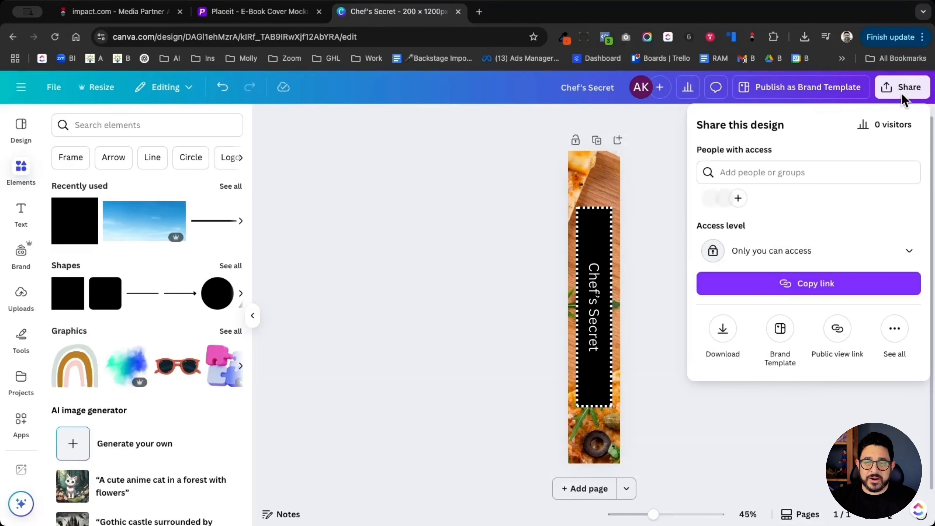
click(722, 328)
click(758, 169)
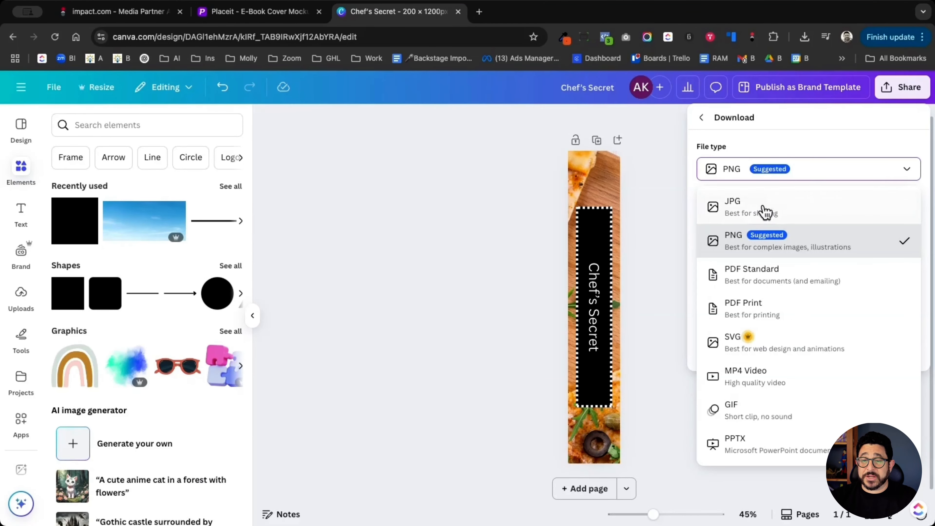
click(764, 211)
click(827, 369)
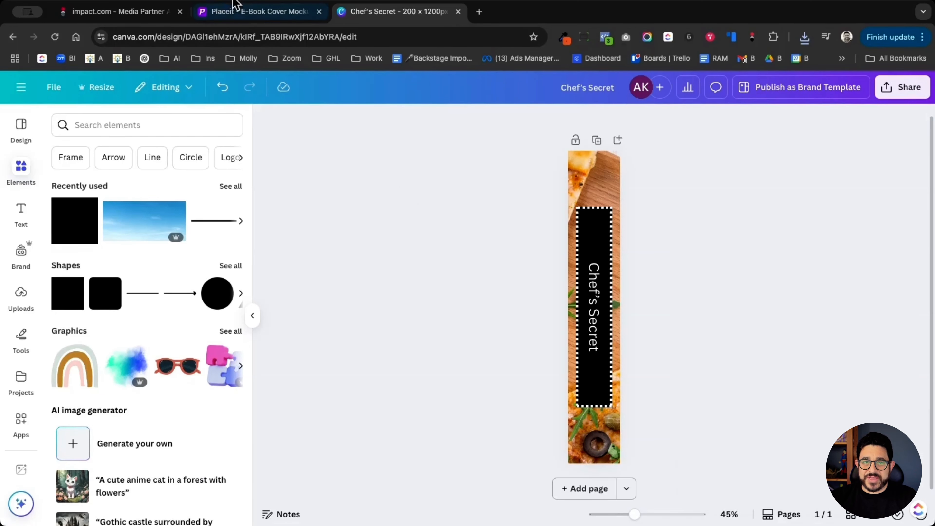
- Switch to Placeit and upload "Chef's Secret (1).jpg" from Downloads as the e-book mockup's spine image
click(260, 15)
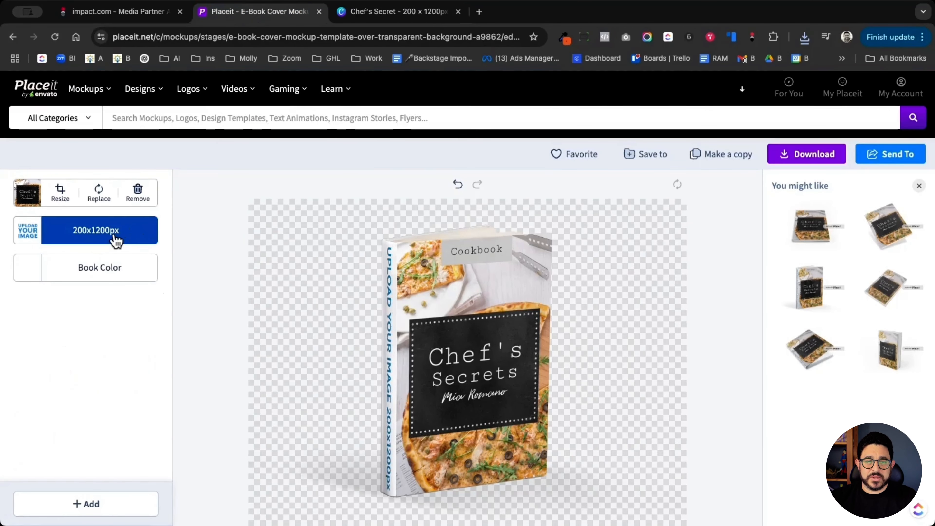
click(107, 231)
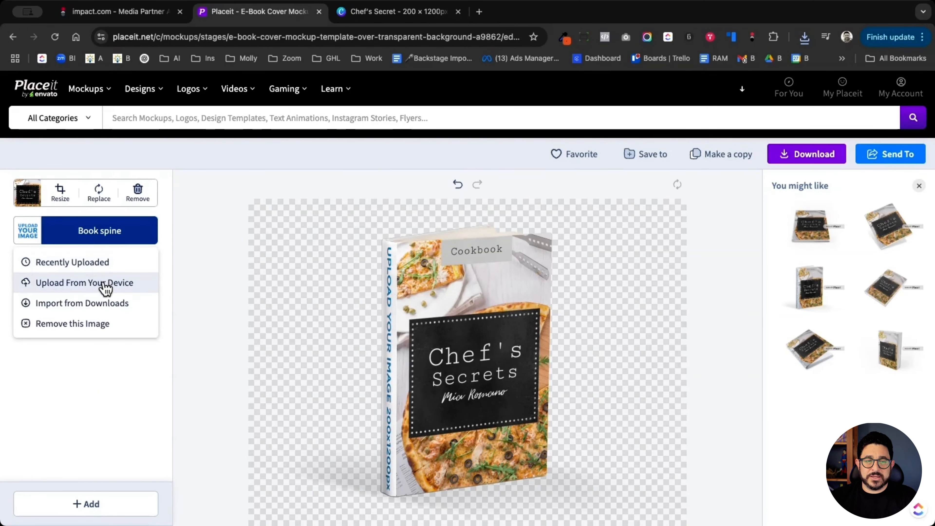
click(122, 287)
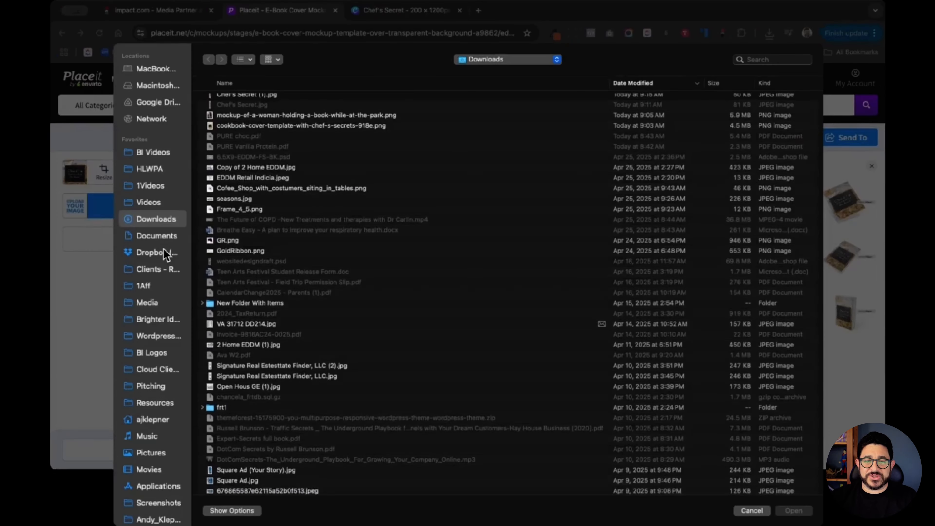
double_click(261, 98)
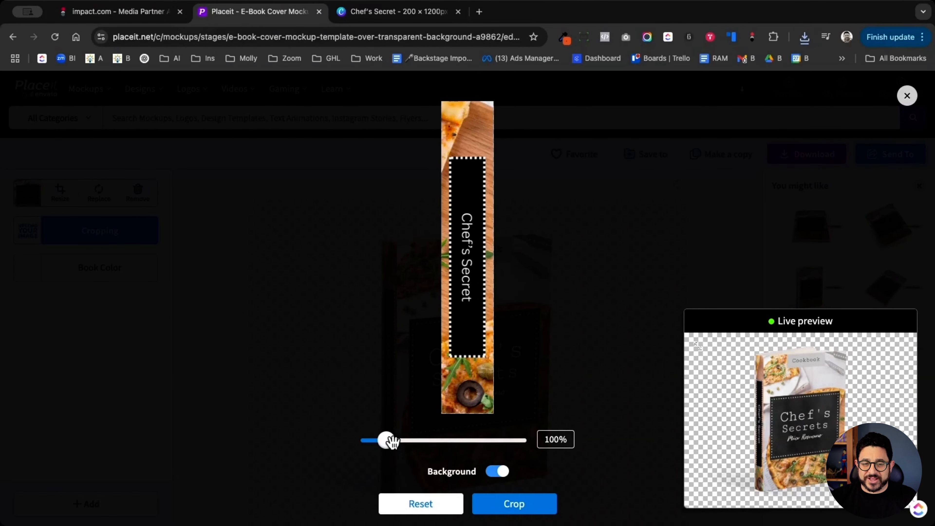
- Scale the spine image to 102%, apply the crop and download the finished e-book mockup
drag(391, 441, 393, 442)
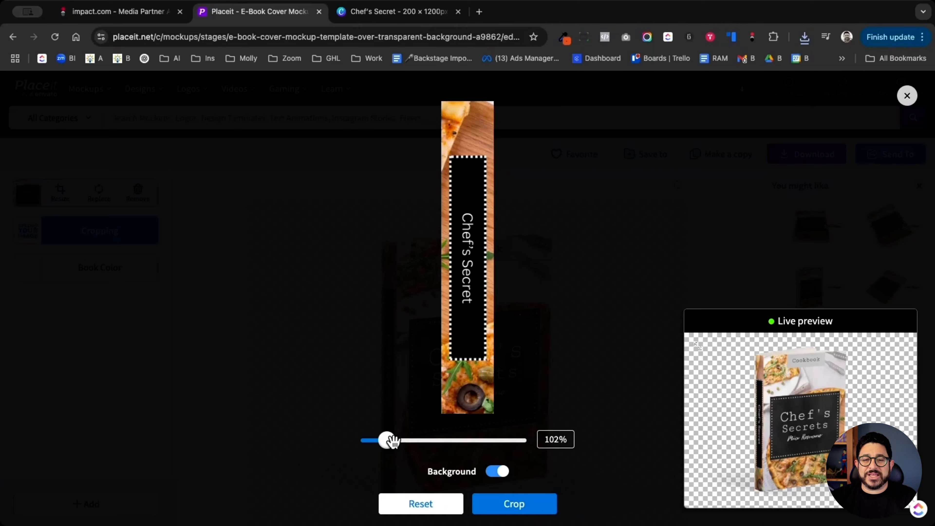
click(514, 504)
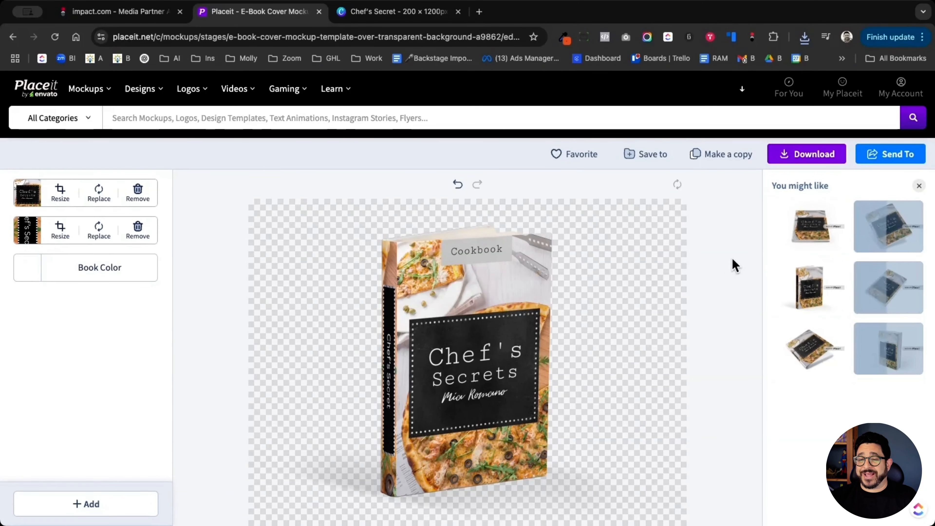
click(831, 159)
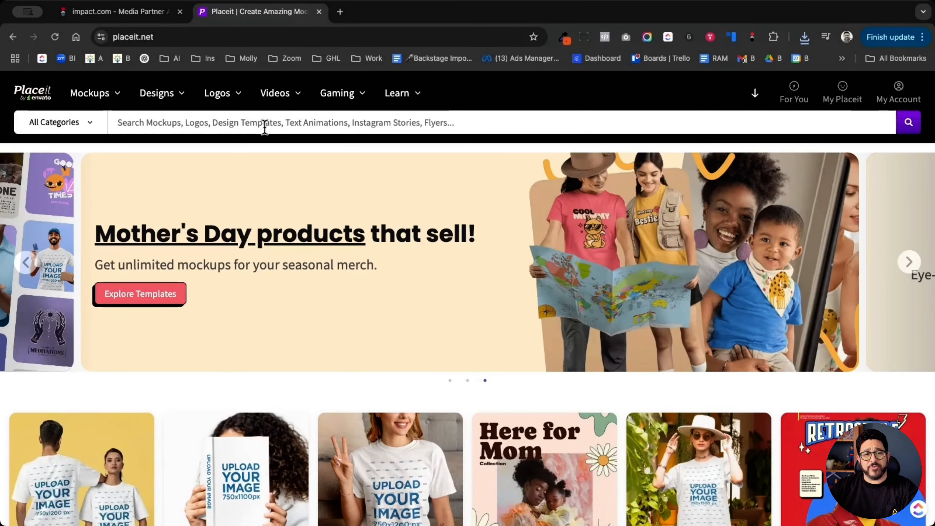
- Search all Placeit categories for "iphone and computer" templates
click(265, 124)
text(co)
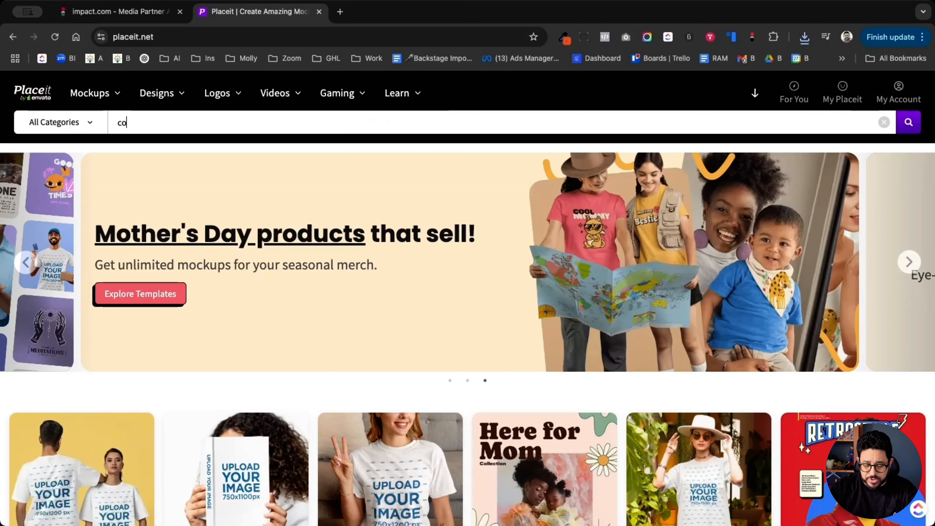
text(mputer ip)
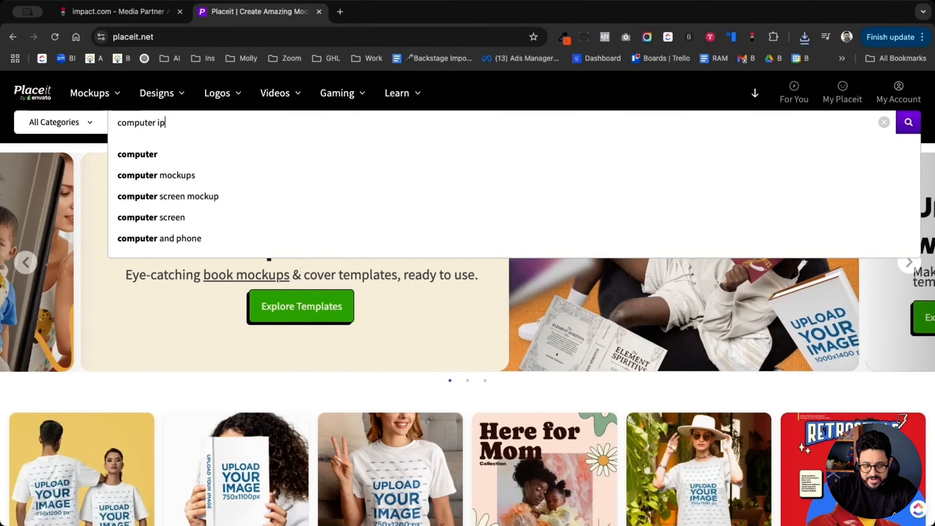
text(hon)
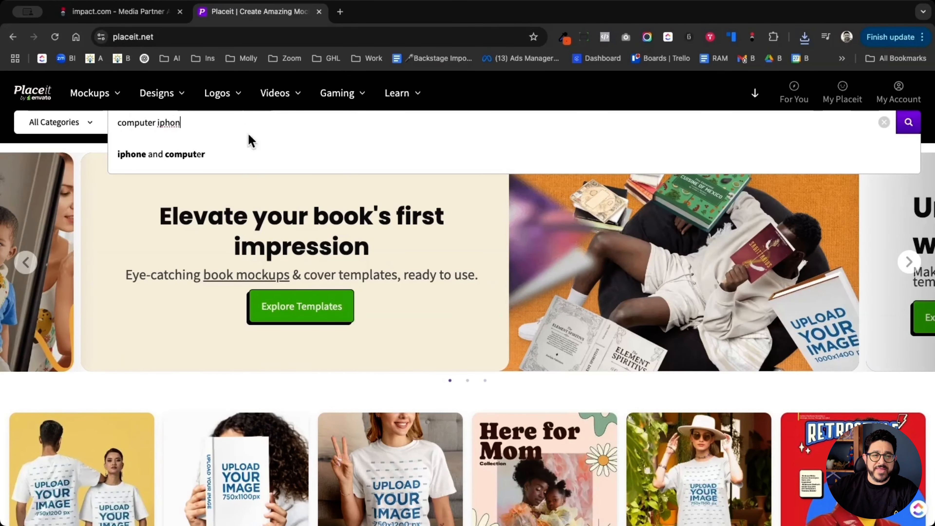
click(172, 157)
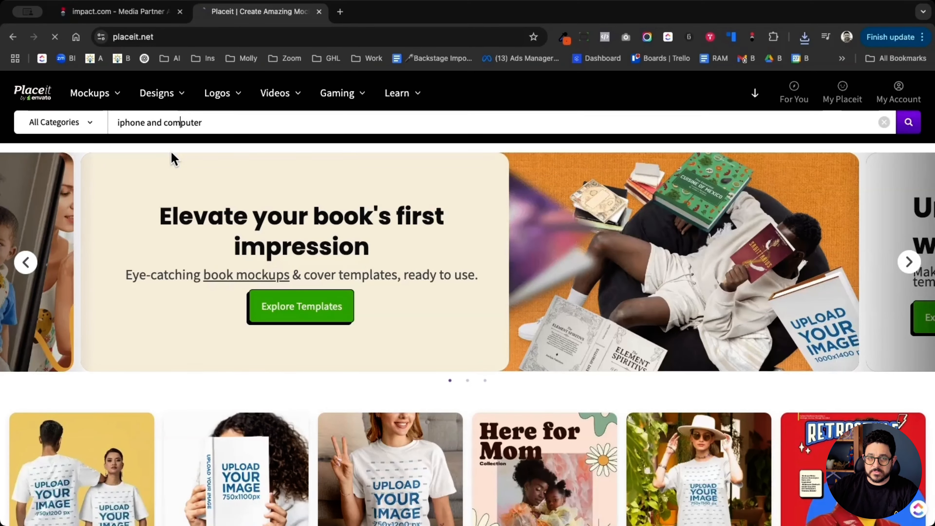
- Open the "Book, iMac, iPad, and iPhone 11 Mockup Featuring a Plain Background" template for editing
scroll(384, 217, down, 8)
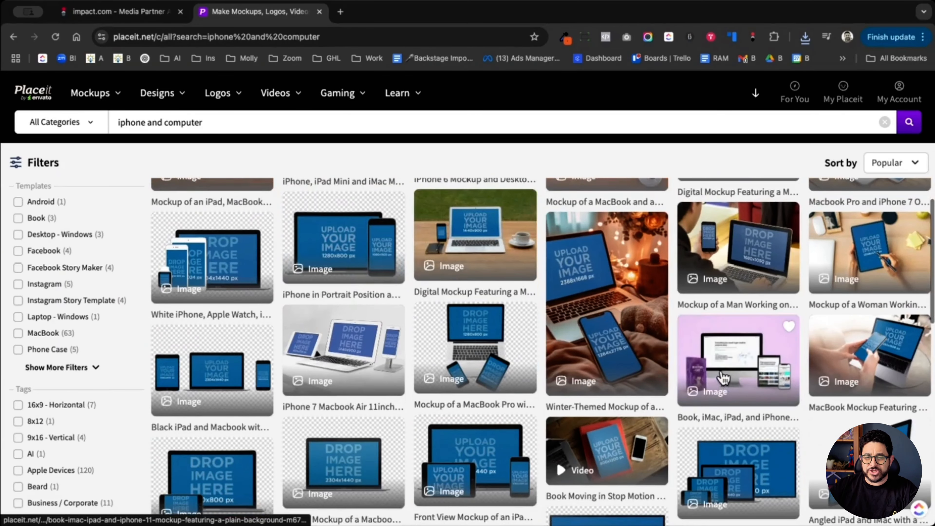
click(742, 372)
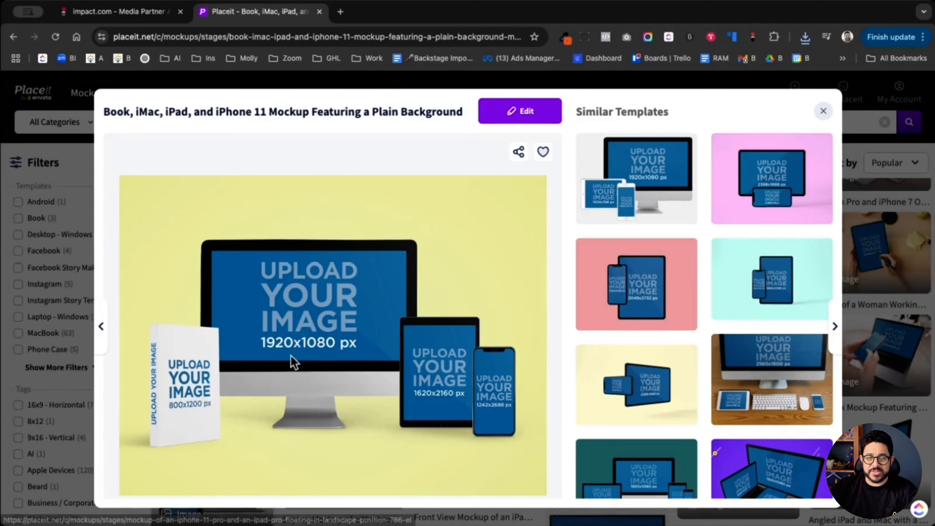
click(528, 110)
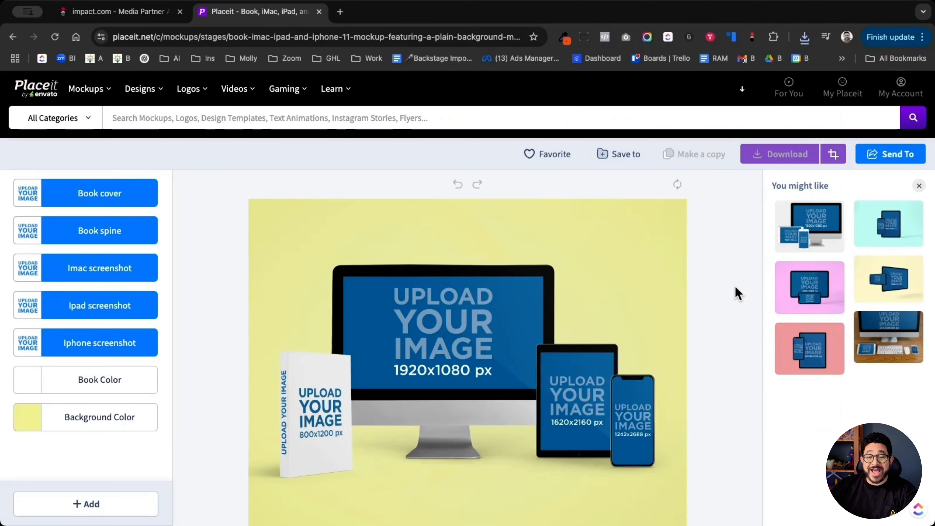
- Add "e-book-cover-mockup-template-over-transparent-background-a9862.png" from Downloads as a graphic, enlarging it slightly before applying the crop
scroll(739, 294, down, 1)
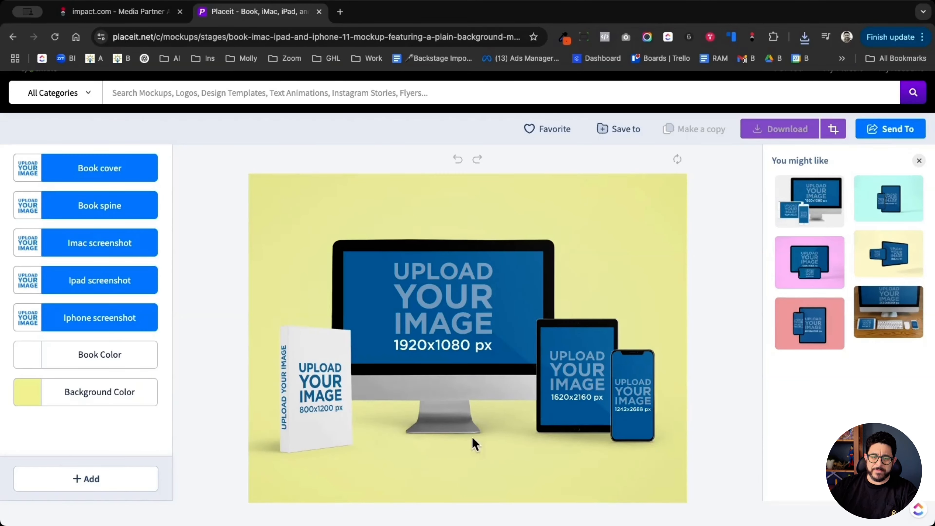
click(93, 479)
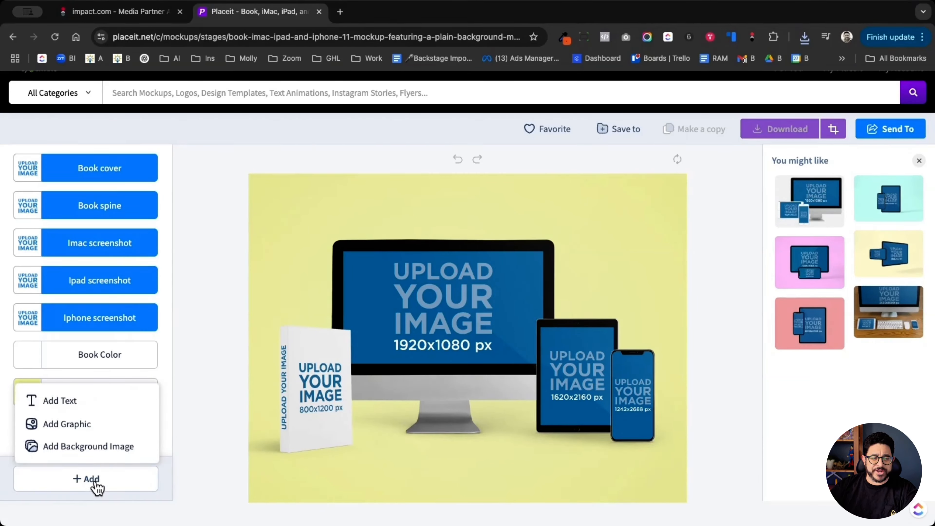
click(77, 435)
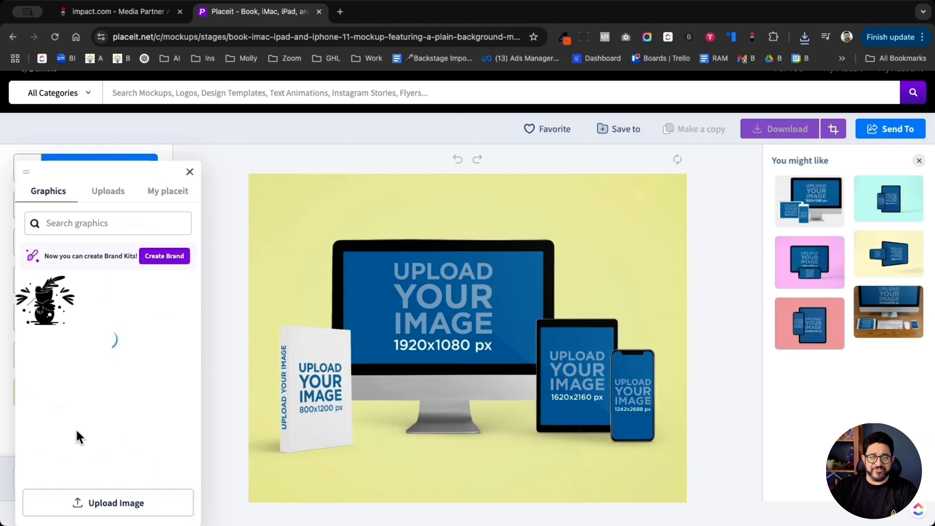
click(100, 200)
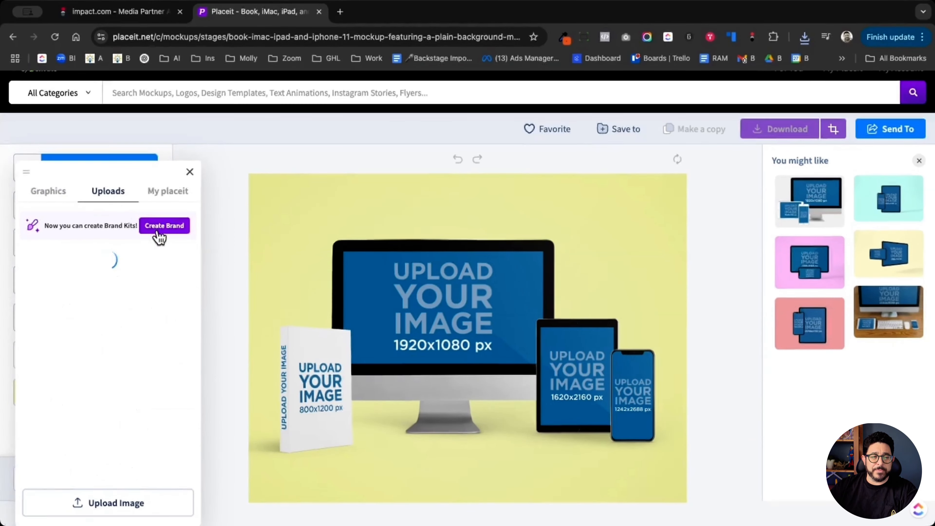
click(97, 506)
click(281, 101)
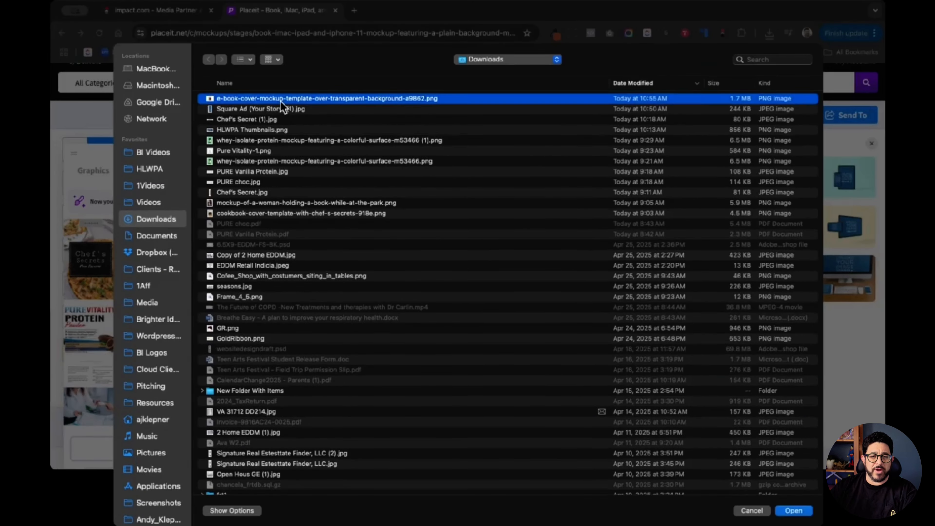
double_click(280, 101)
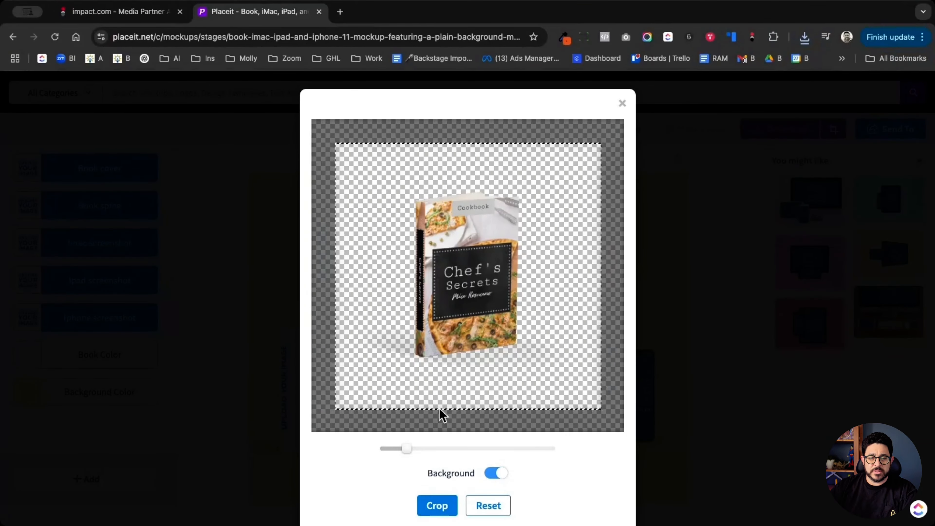
mouse_move(408, 448)
mouse_down()
mouse_move(426, 446)
mouse_move(417, 445)
mouse_up()
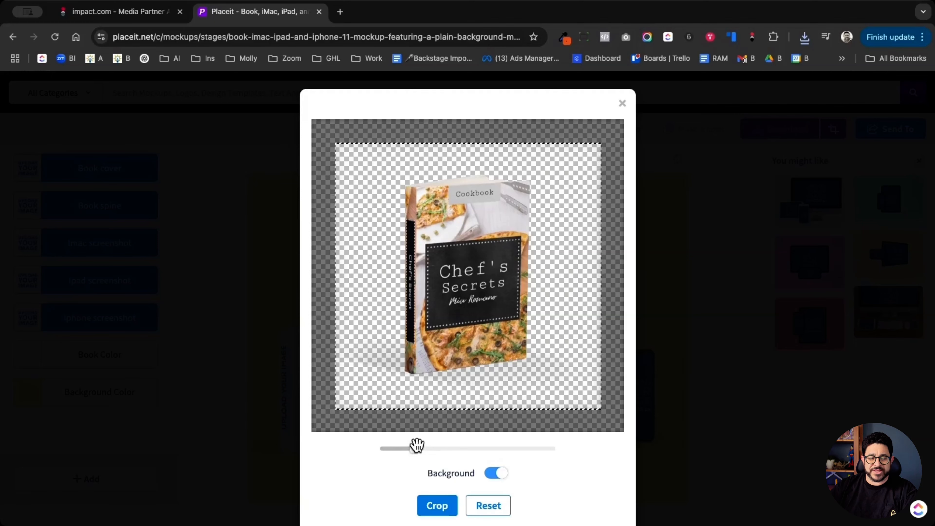
click(435, 504)
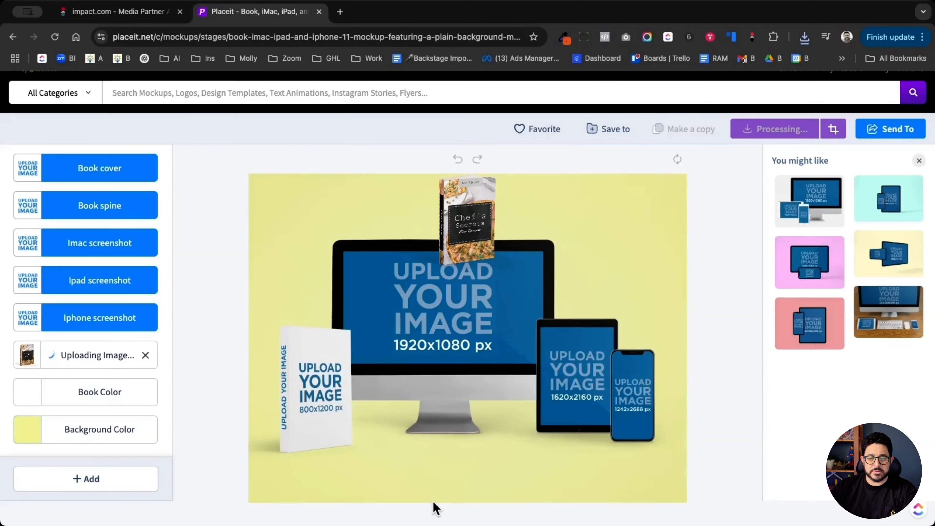
- Move the cookbook graphic over the template's blank book and resize it to just cover that book
click(467, 228)
drag(470, 242, 309, 366)
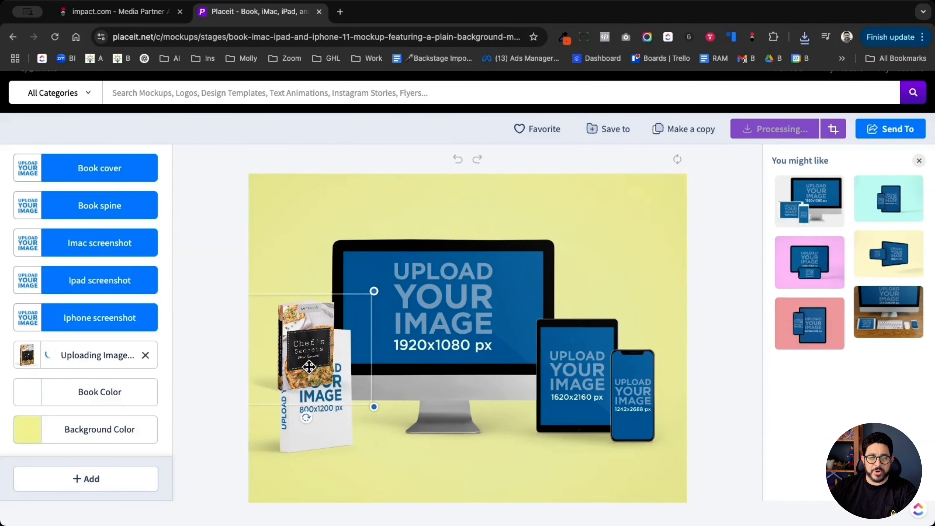
drag(372, 408, 493, 502)
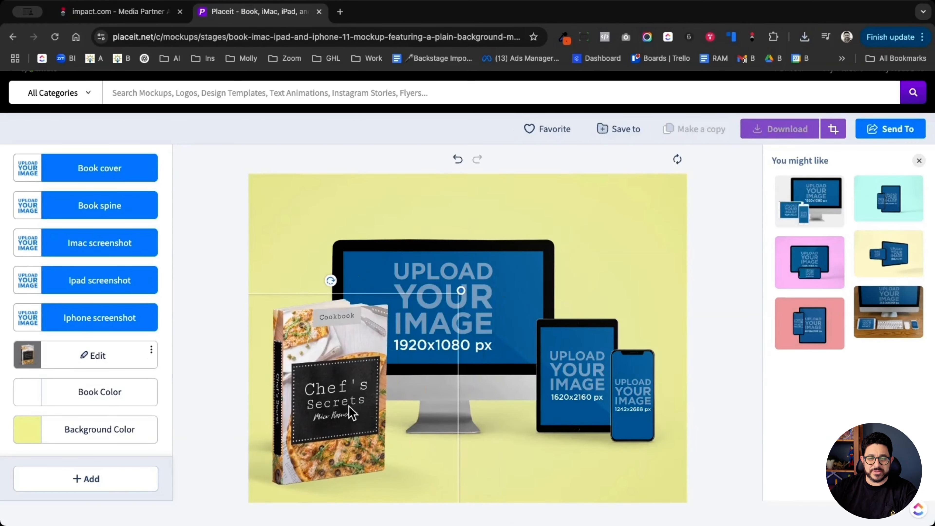
drag(374, 407, 334, 373)
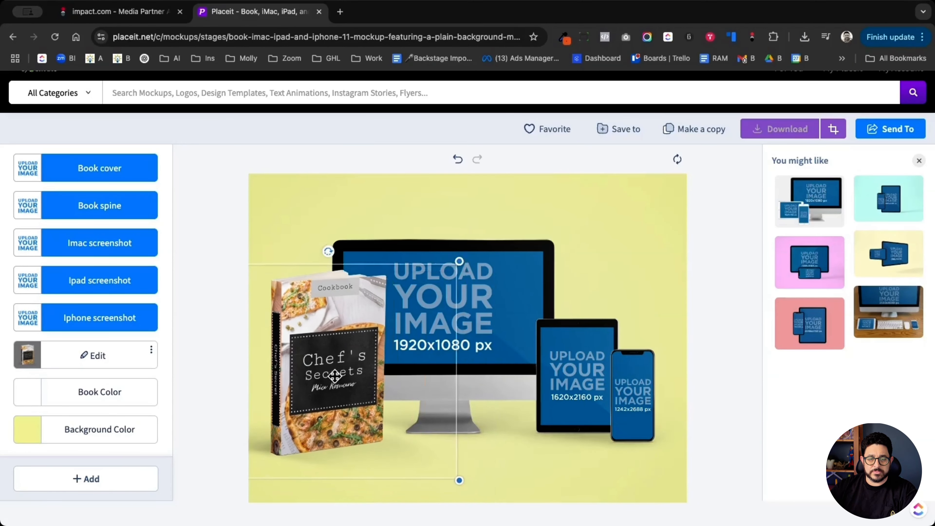
drag(457, 265, 417, 293)
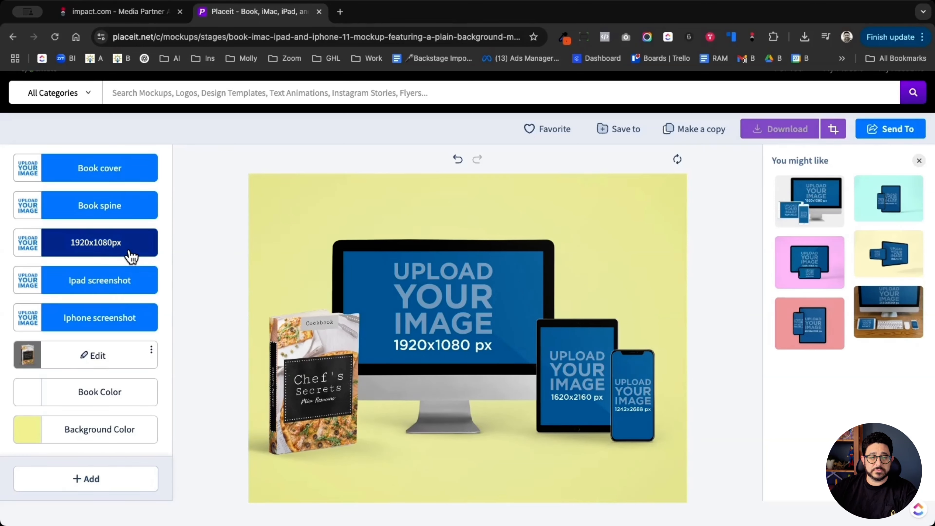
- Fill the iMac and iPhone screens with HighLevel WordPress Agency images and the iPad screen with the Chef's Secrets cookbook cover
click(131, 256)
click(96, 274)
click(115, 286)
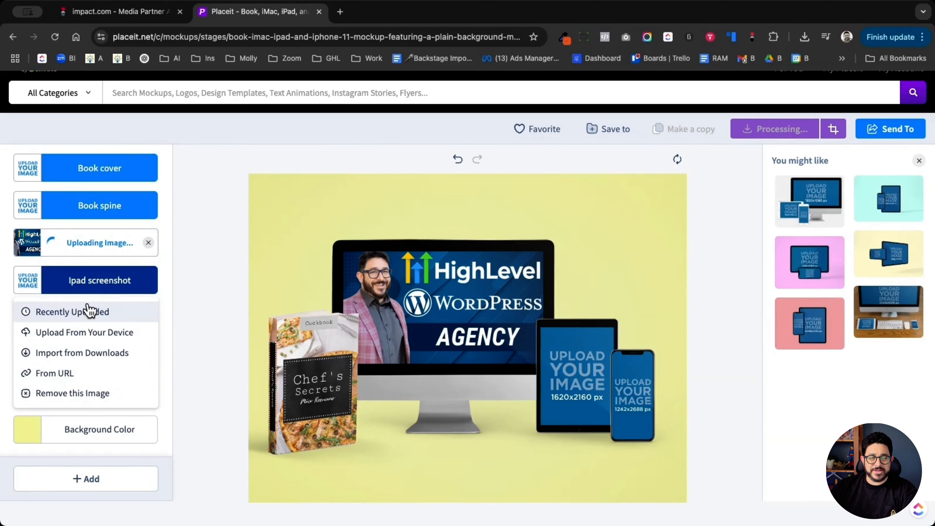
click(95, 320)
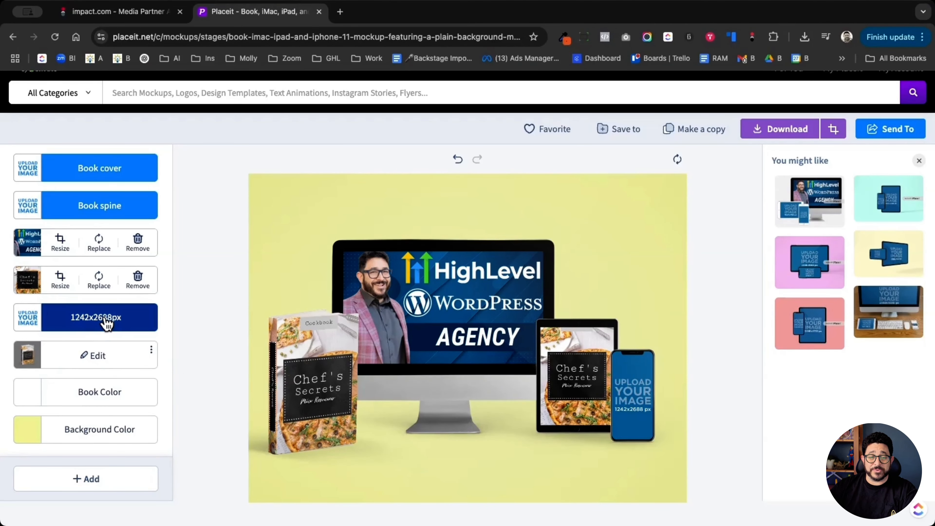
click(105, 320)
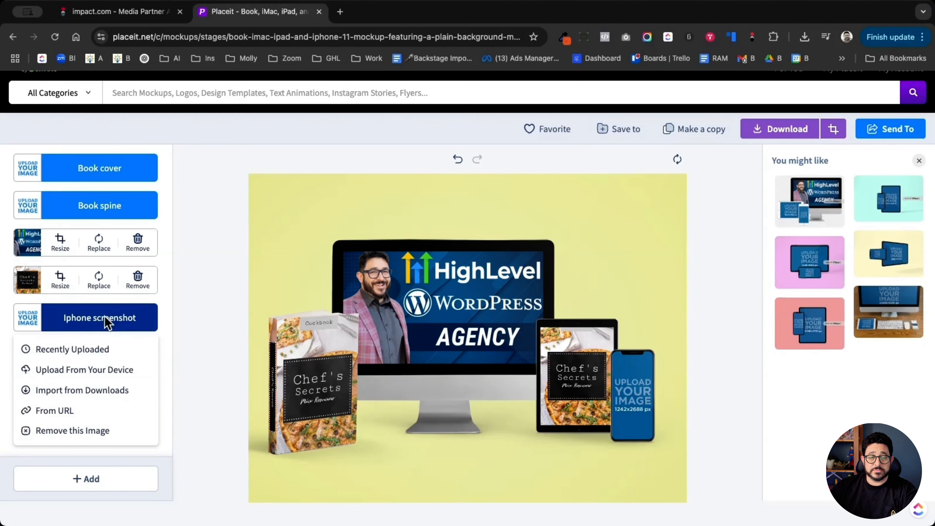
click(88, 370)
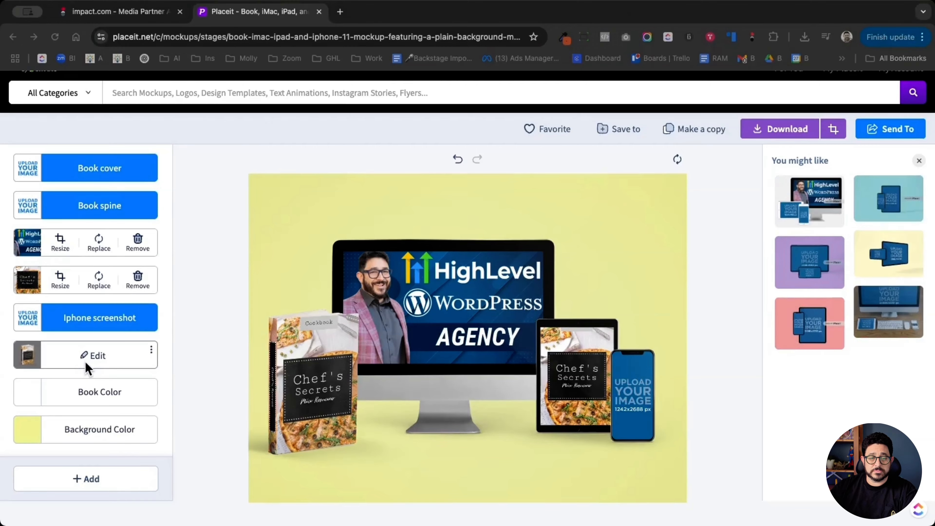
- Set the mockup's background color to transparent
click(98, 435)
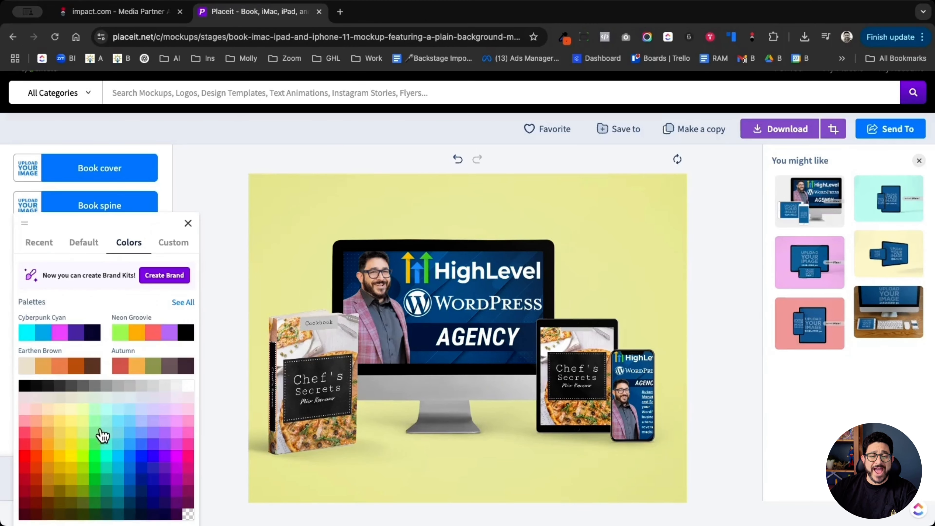
click(188, 515)
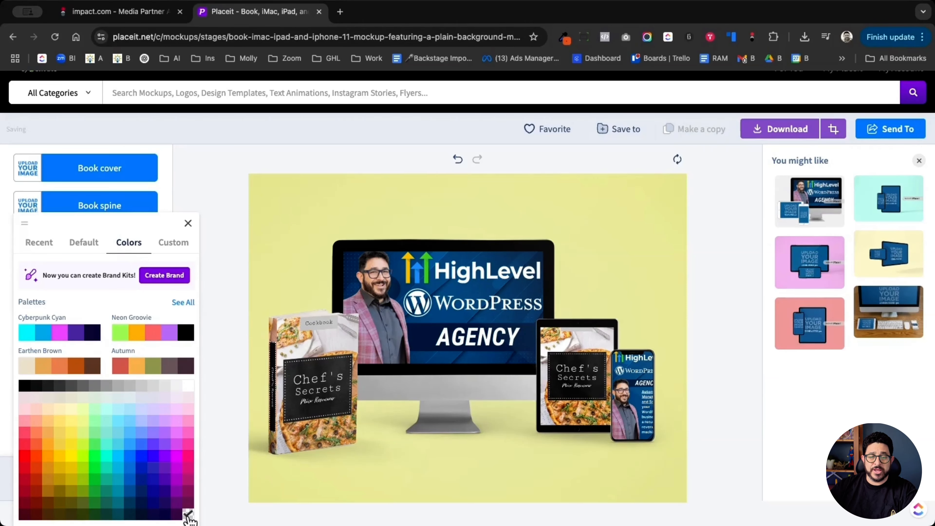
click(222, 466)
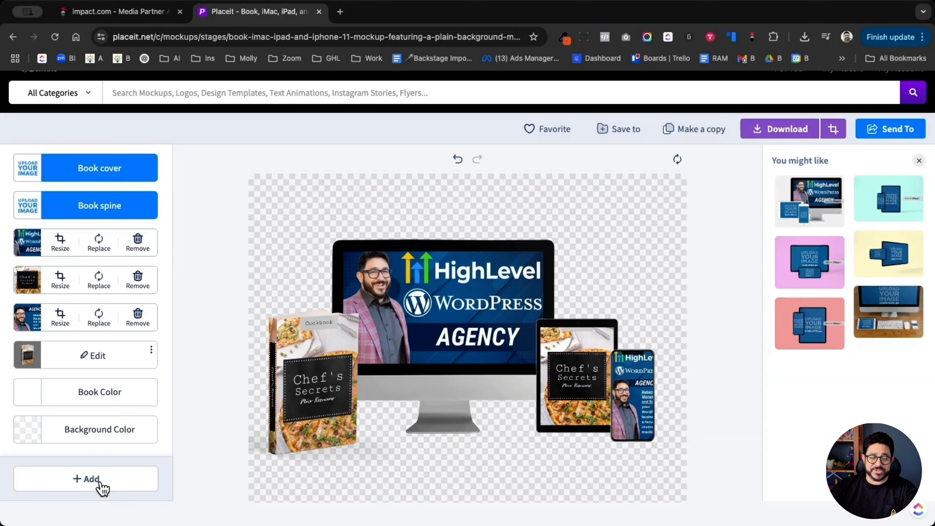
- Add the text "My Awesome Course" and place it above the iMac
click(92, 486)
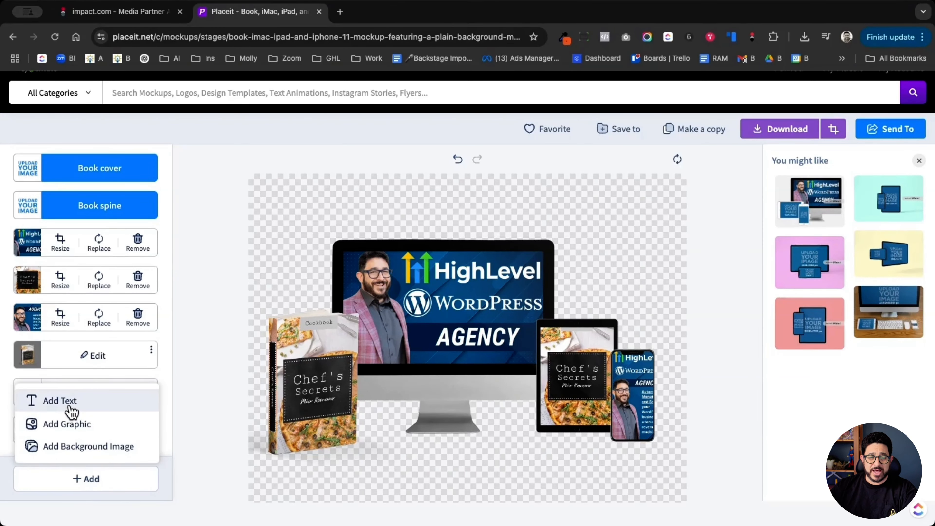
click(60, 401)
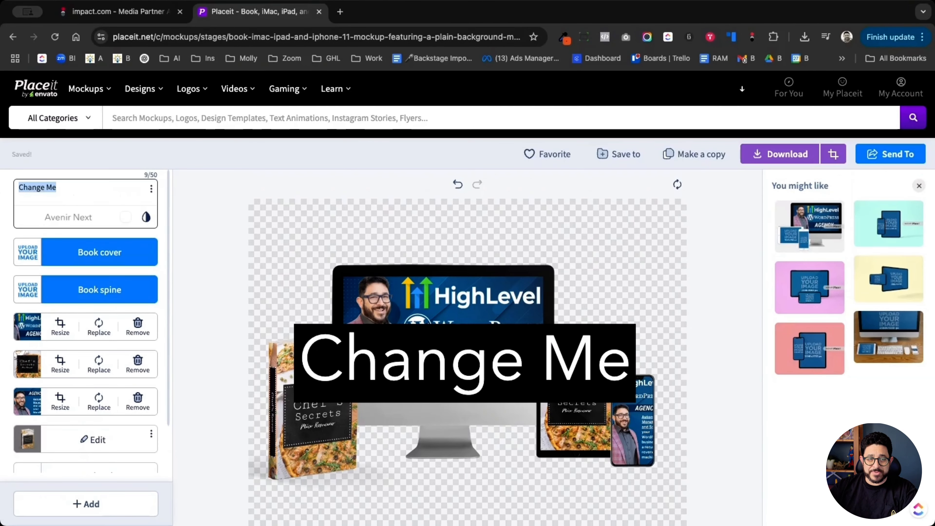
text(My Aw)
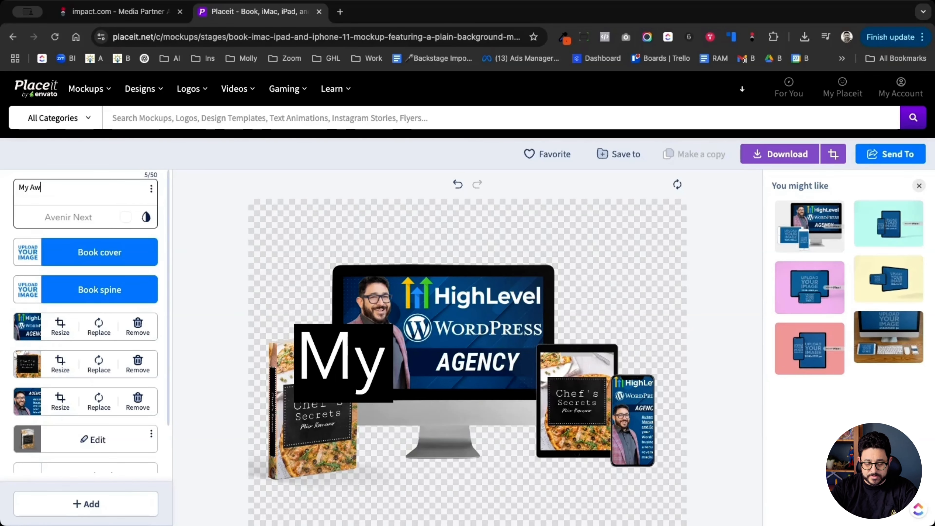
text(esome Course)
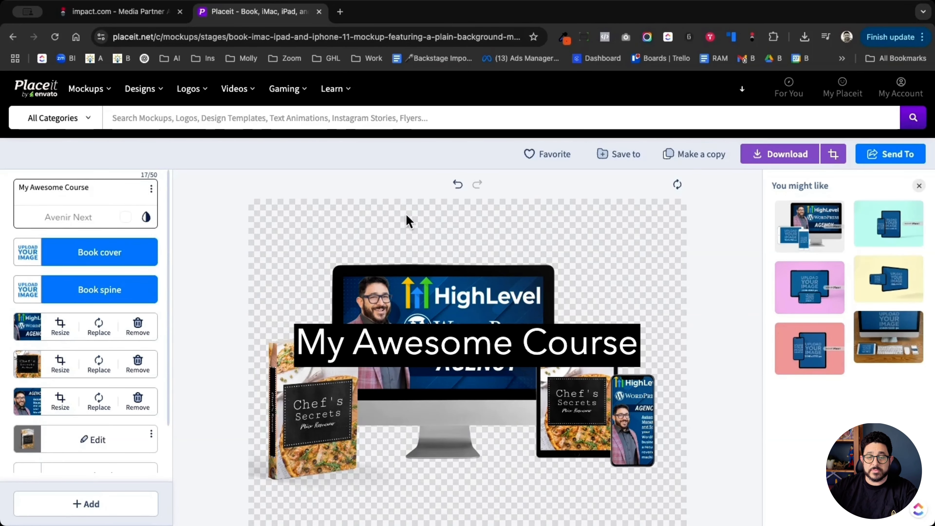
drag(564, 350, 564, 232)
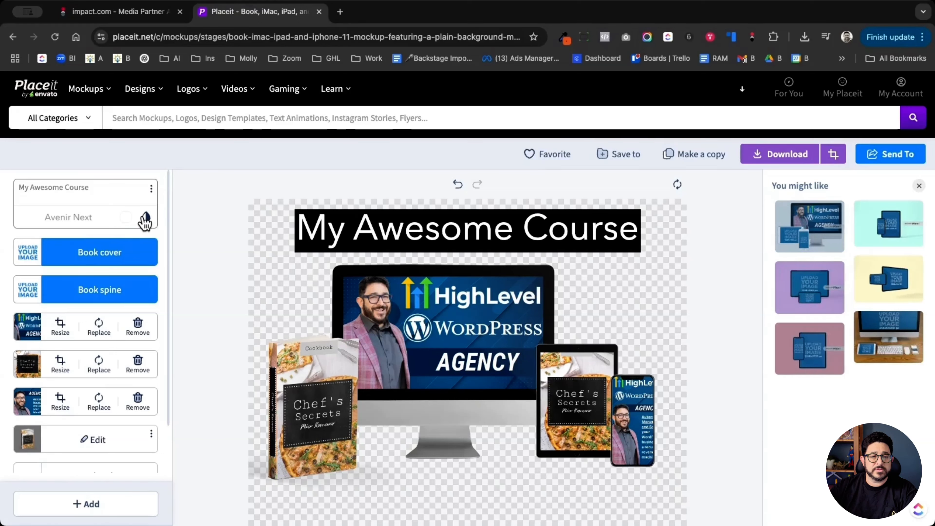
- Set the "My Awesome Course" text's font to Abril Fatface and turn off its text highlight
click(80, 220)
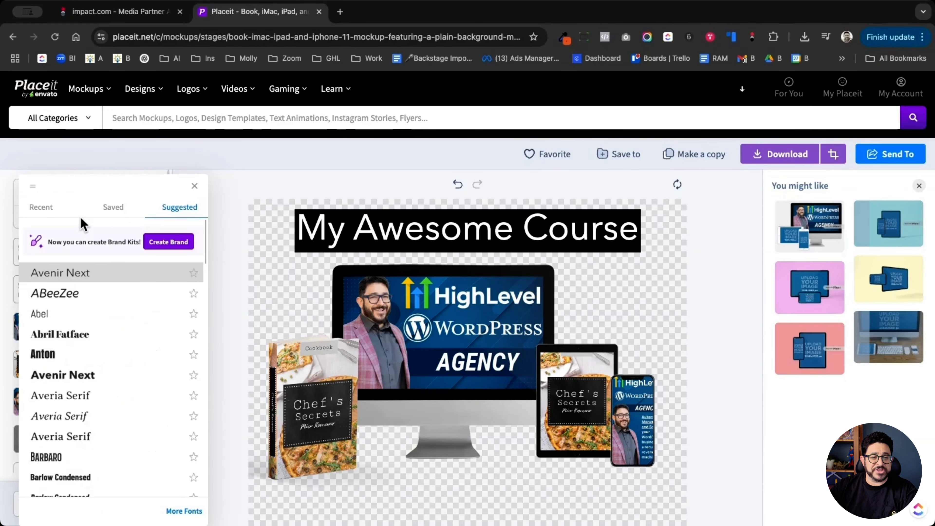
click(79, 335)
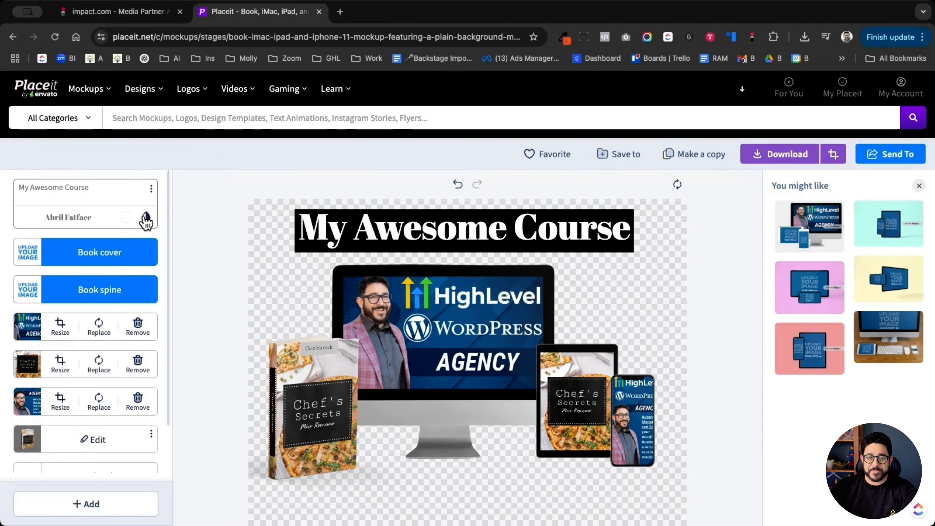
click(146, 218)
click(170, 246)
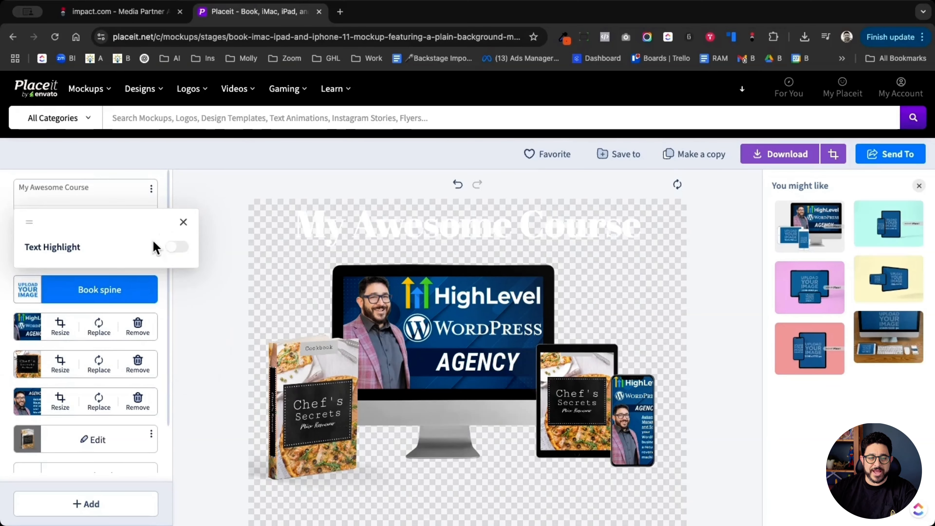
click(205, 235)
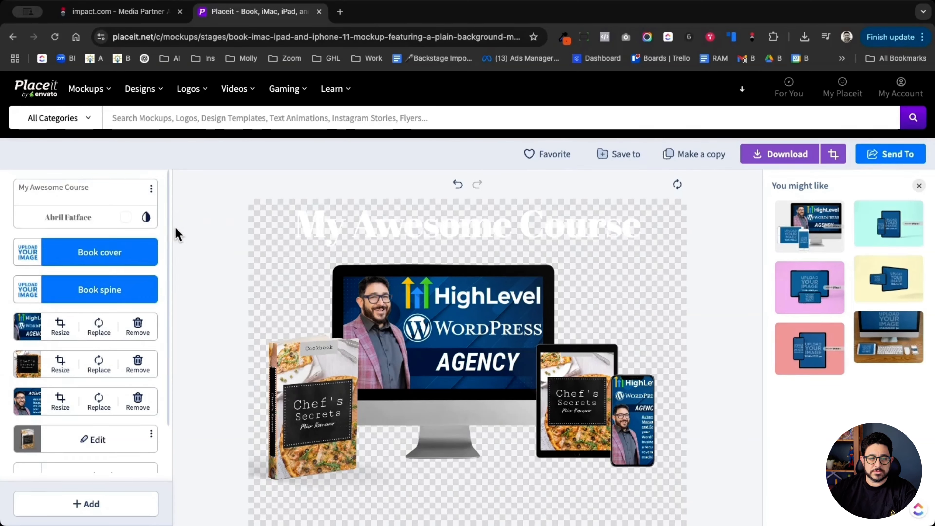
- Change the color of the "My Awesome Course" text to blue
click(125, 222)
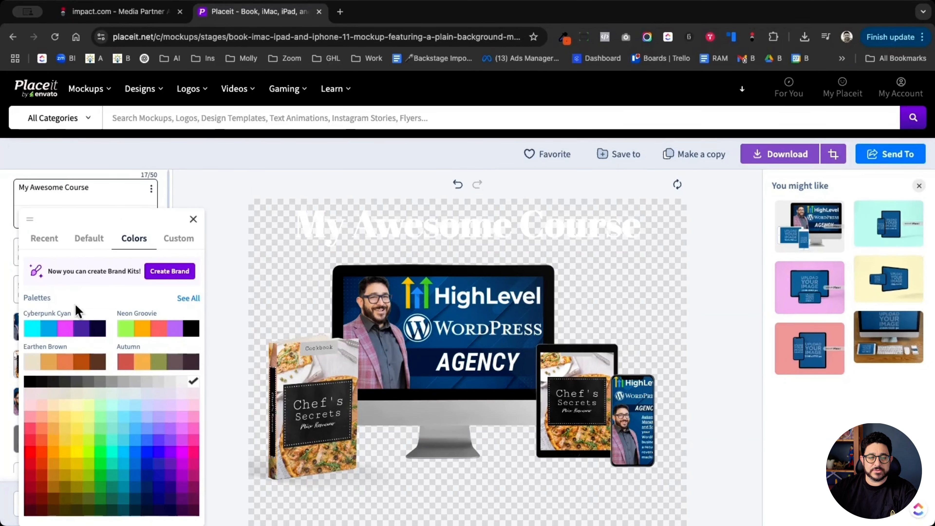
click(149, 458)
click(194, 220)
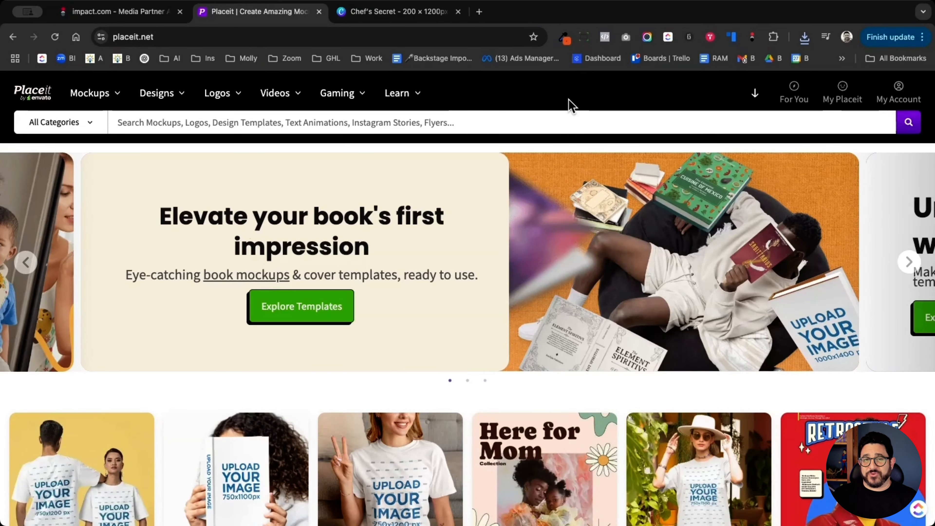
- Search all categories for "whey" and open the "Whey Isolate Protein Mockup Featuring a Colorful Surface" template for editing
click(360, 126)
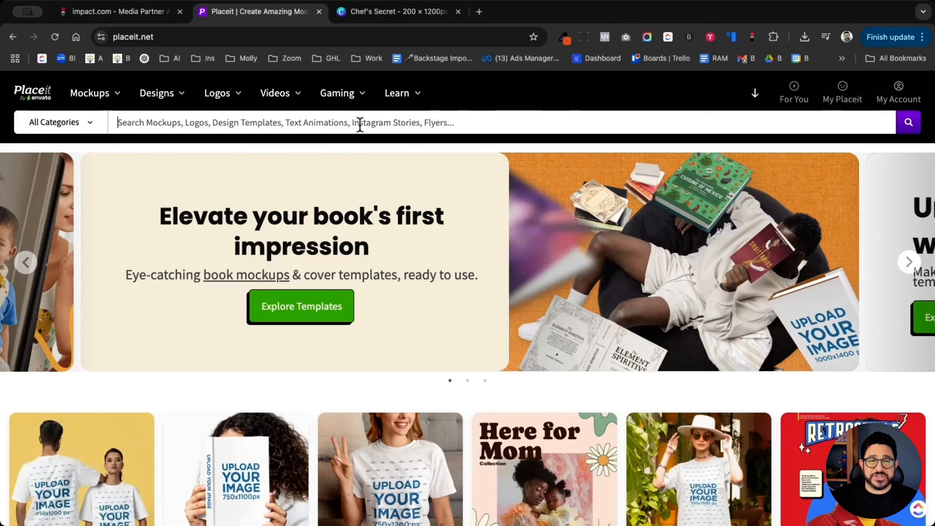
text(whey)
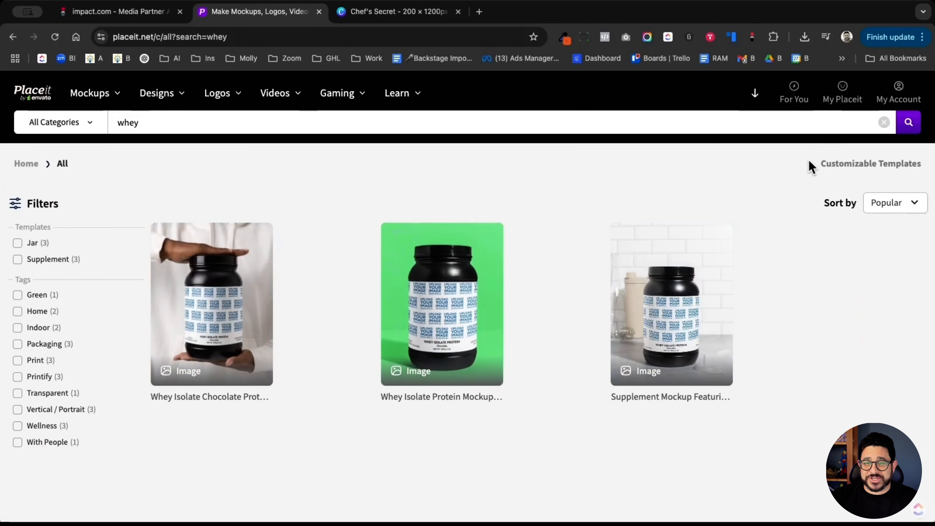
click(436, 327)
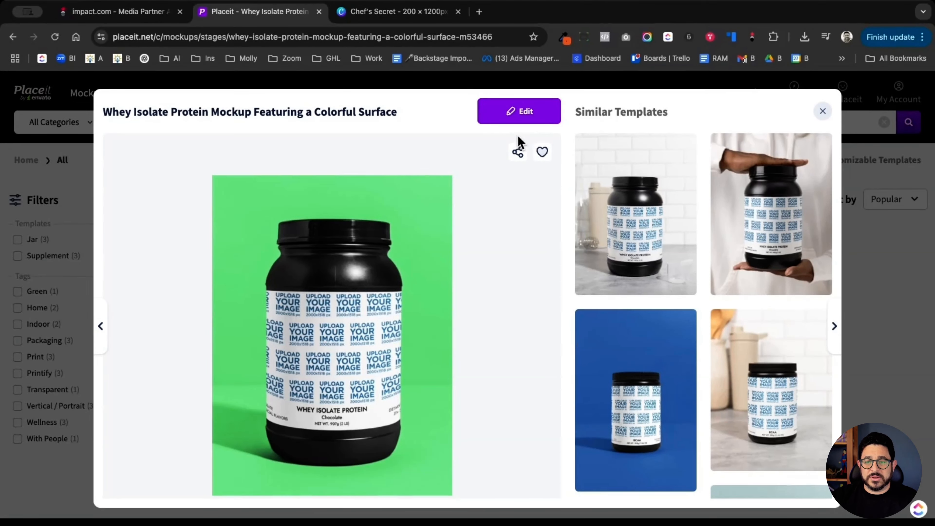
click(530, 120)
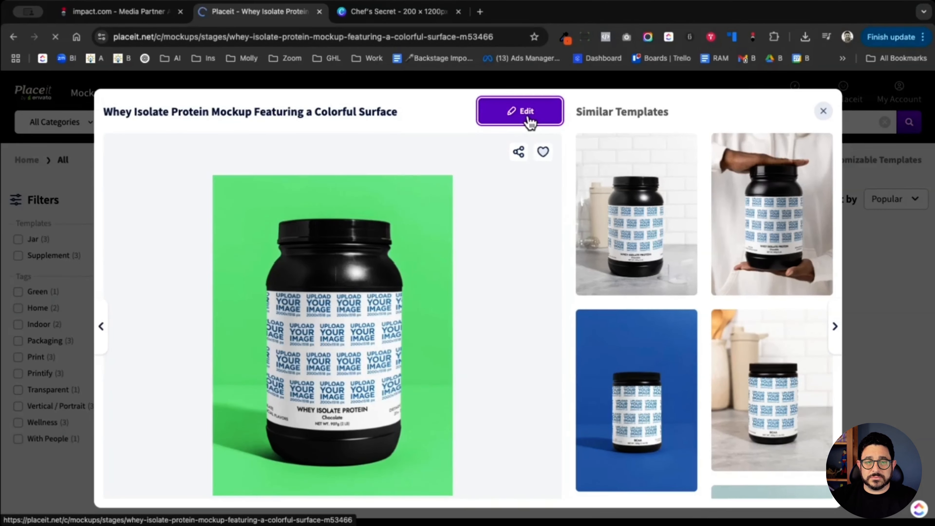
scroll(262, 228, down, 2)
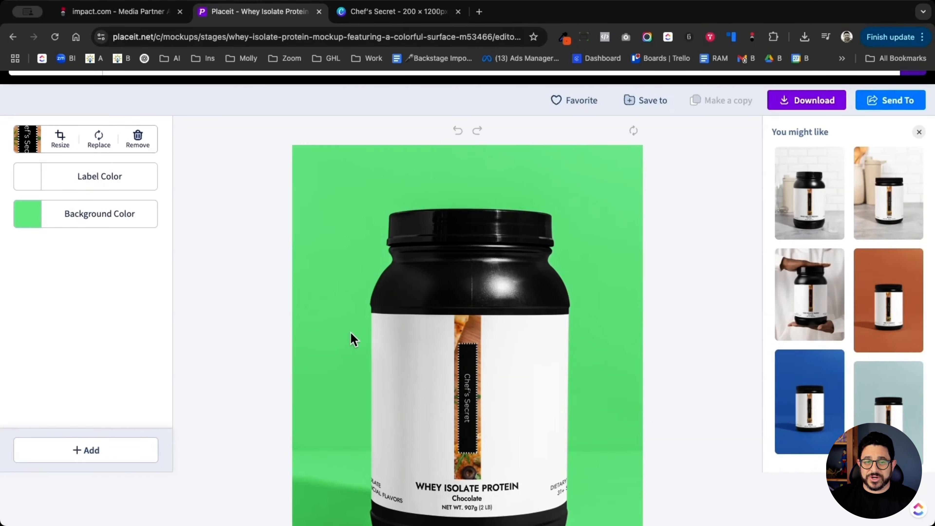
- Remove the jar's current label image, upload PURE Vanilla Protein.jpg from the Downloads folder as the design, and scale it to about 159%
click(138, 143)
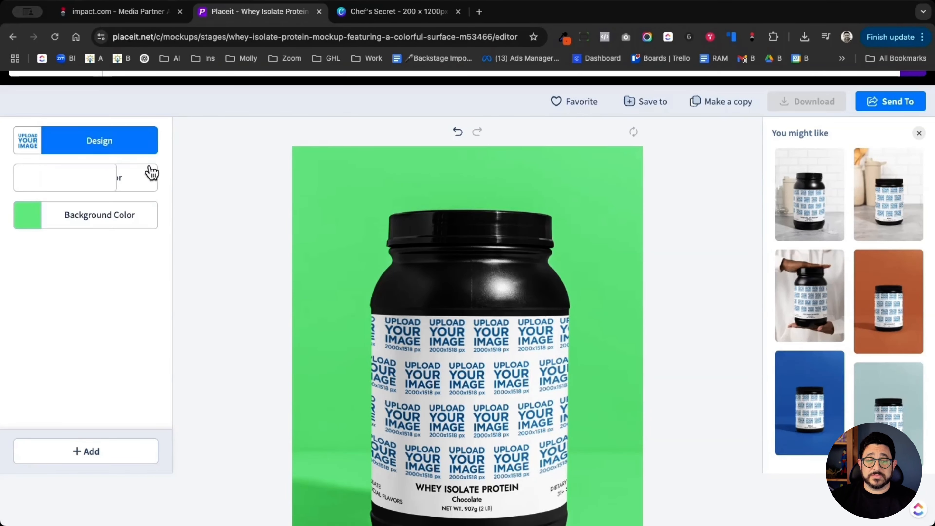
click(99, 143)
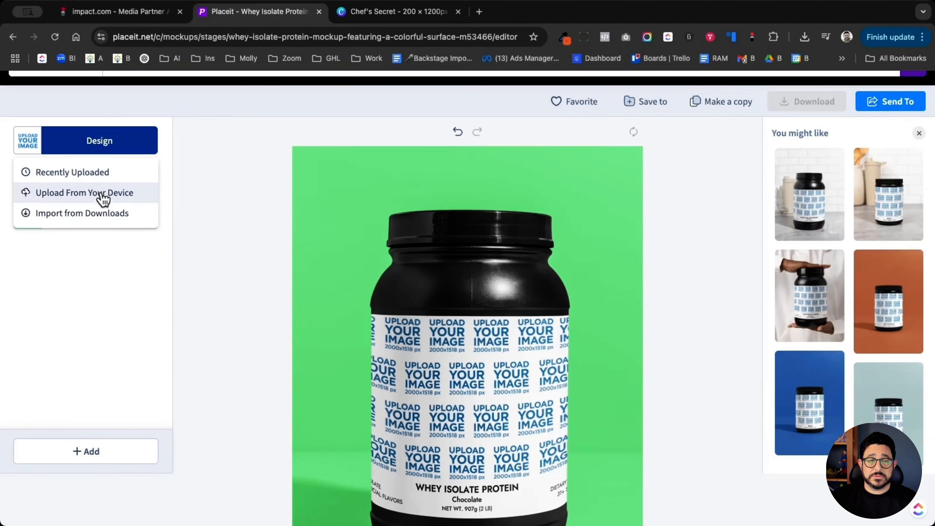
click(111, 199)
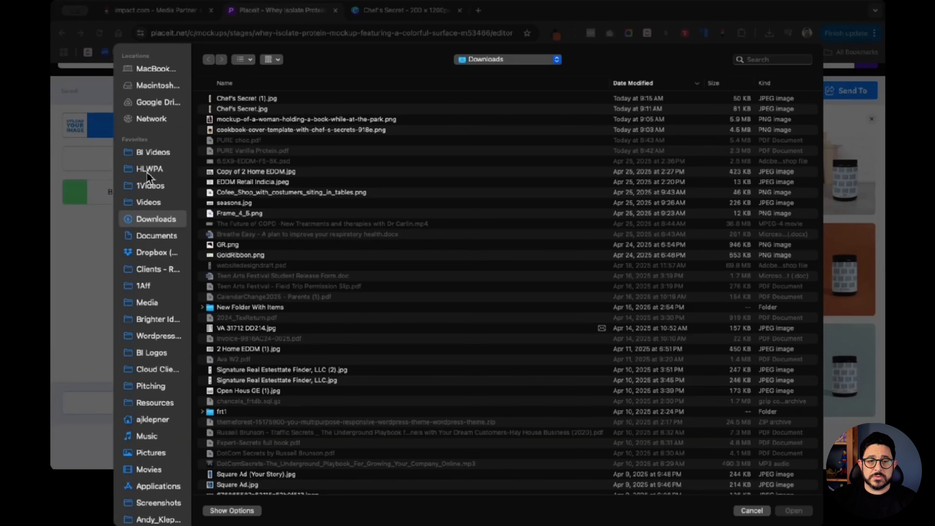
click(292, 98)
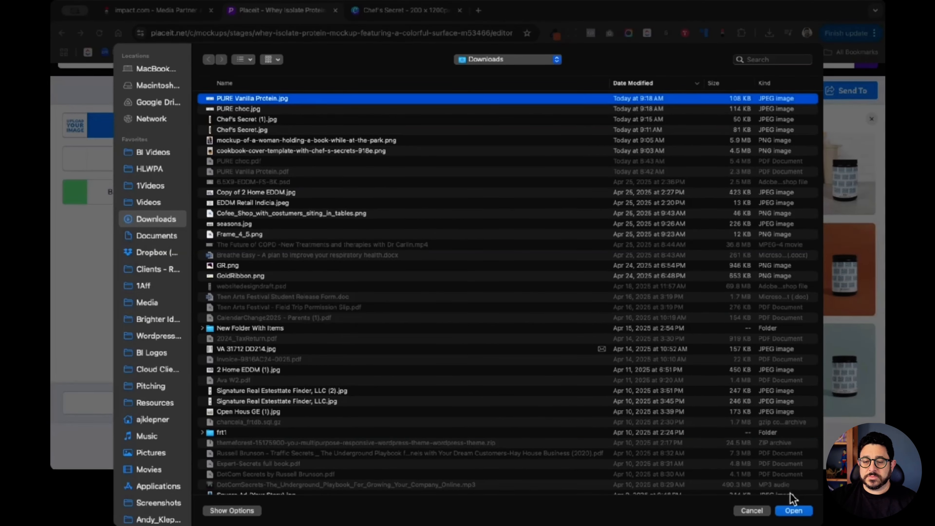
click(794, 510)
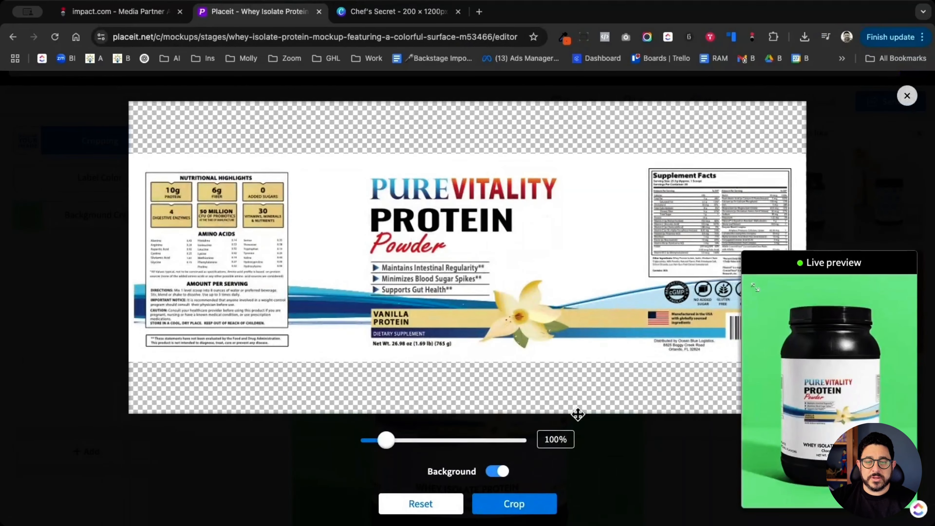
drag(386, 440, 406, 441)
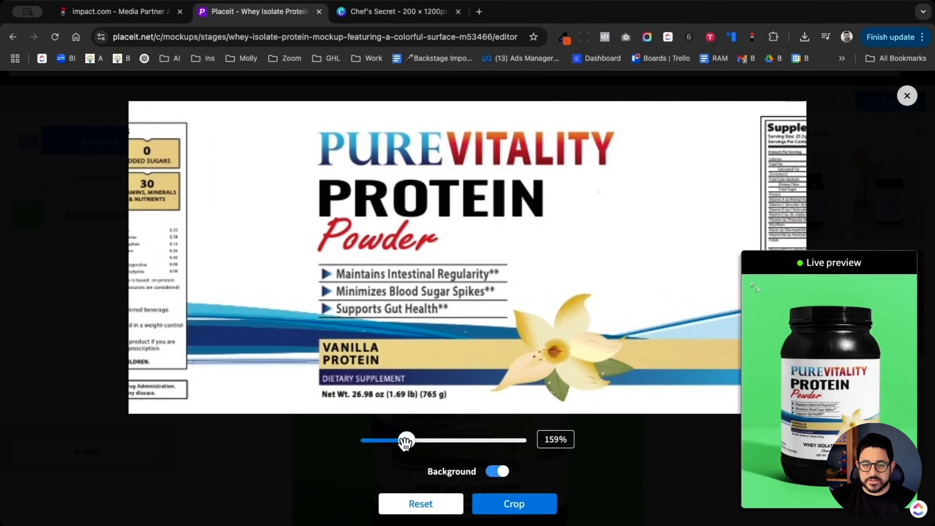